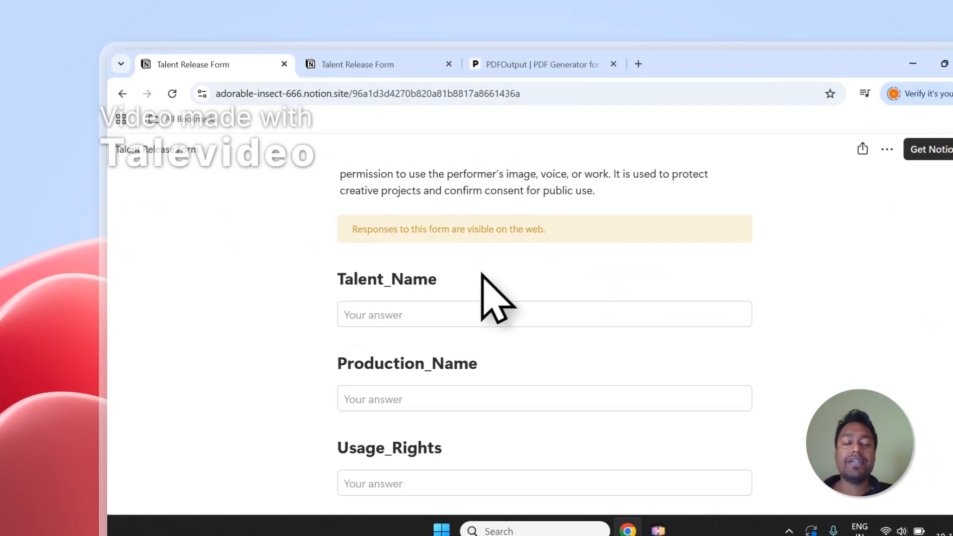
Look through the Talent Release Form's fields, from Talent_Name and Production_Name down to Release_Date.
{"action": "scroll", "coordinate": [451, 272], "scroll_direction": "down", "scroll_amount": 5}
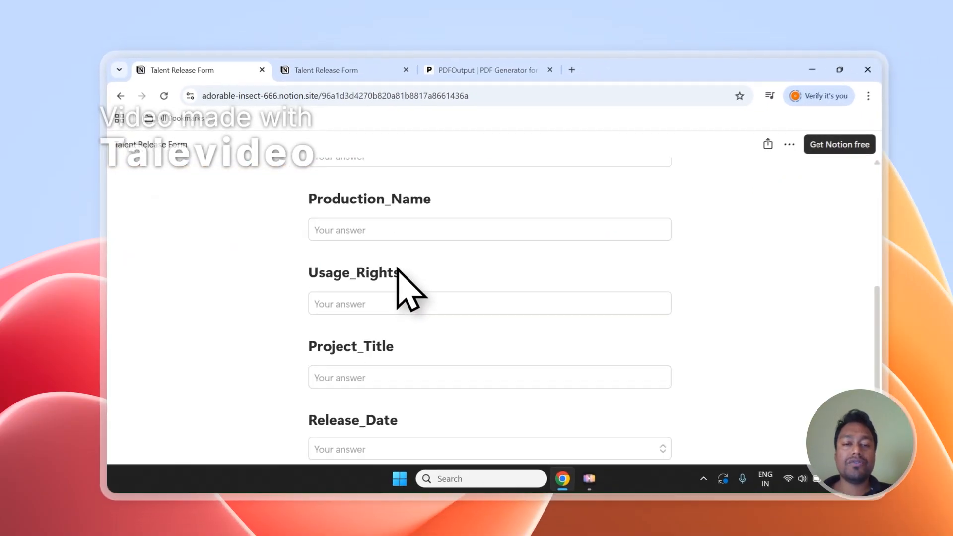
{"action": "scroll", "coordinate": [434, 296], "scroll_direction": "up", "scroll_amount": 3}
{"action": "scroll", "coordinate": [392, 288], "scroll_direction": "up", "scroll_amount": 2}
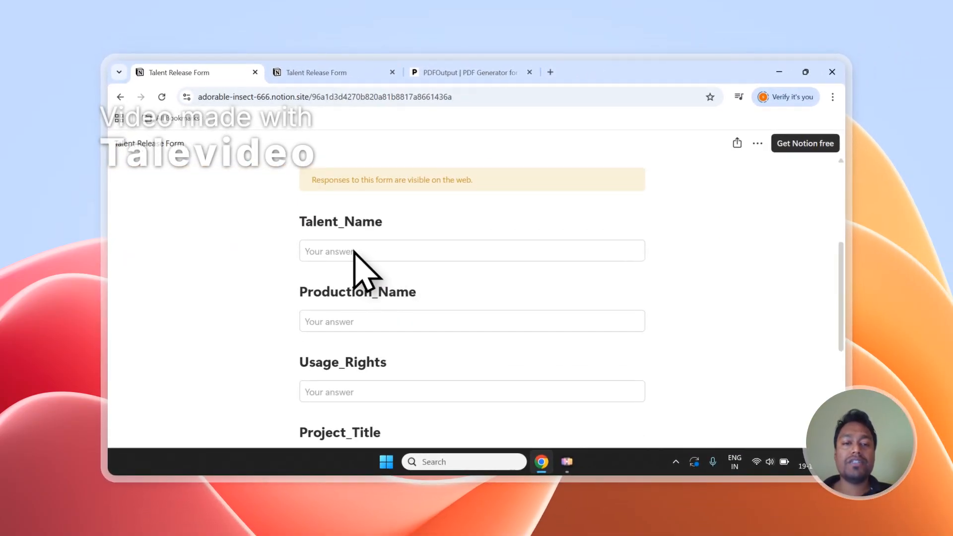
{"action": "scroll", "coordinate": [354, 251], "scroll_direction": "down", "scroll_amount": 5}
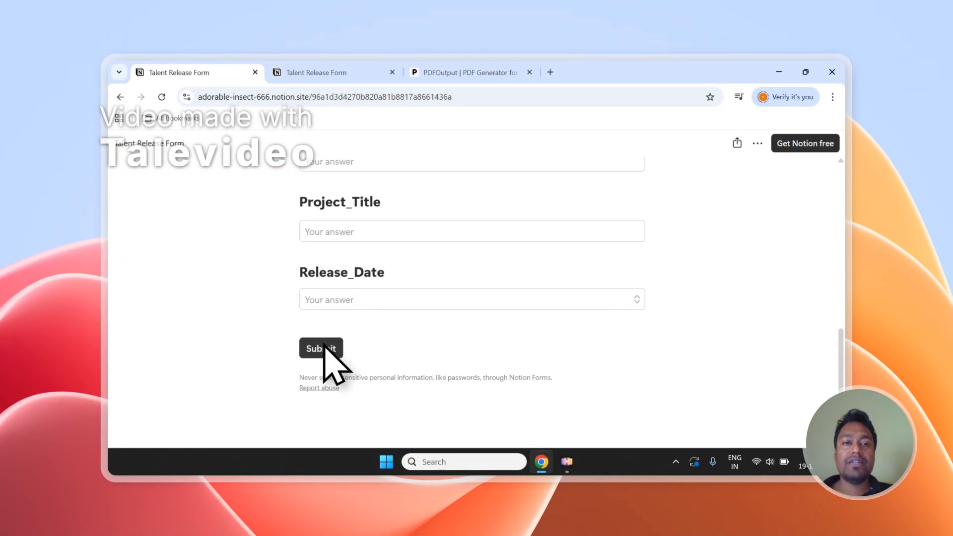
Examine the Entry-1 and Entry-2 responses in the Notion Talent Release Form database alongside the PDFOutput home page.
{"action": "left_click", "coordinate": [337, 72]}
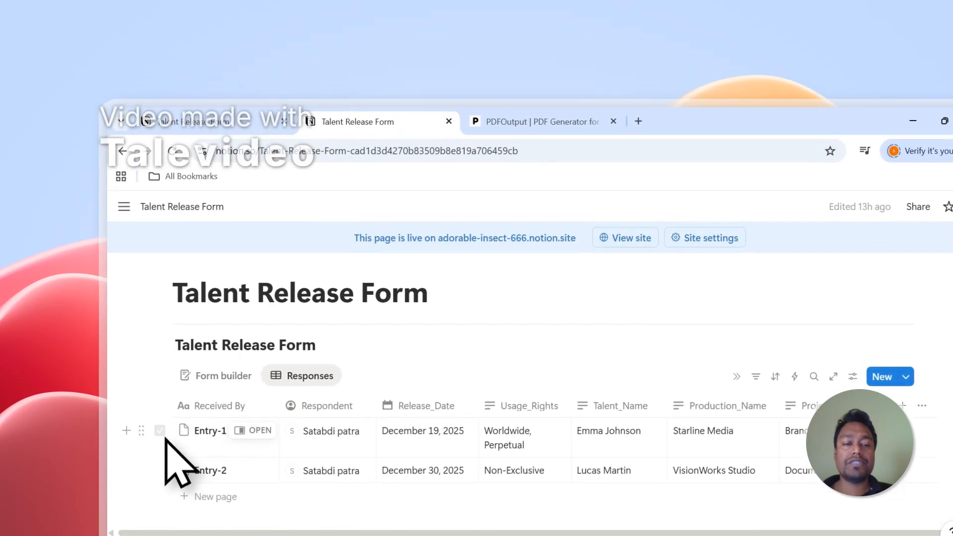
{"action": "left_click", "coordinate": [160, 431]}
{"action": "left_click", "coordinate": [160, 470]}
{"action": "left_click", "coordinate": [160, 406]}
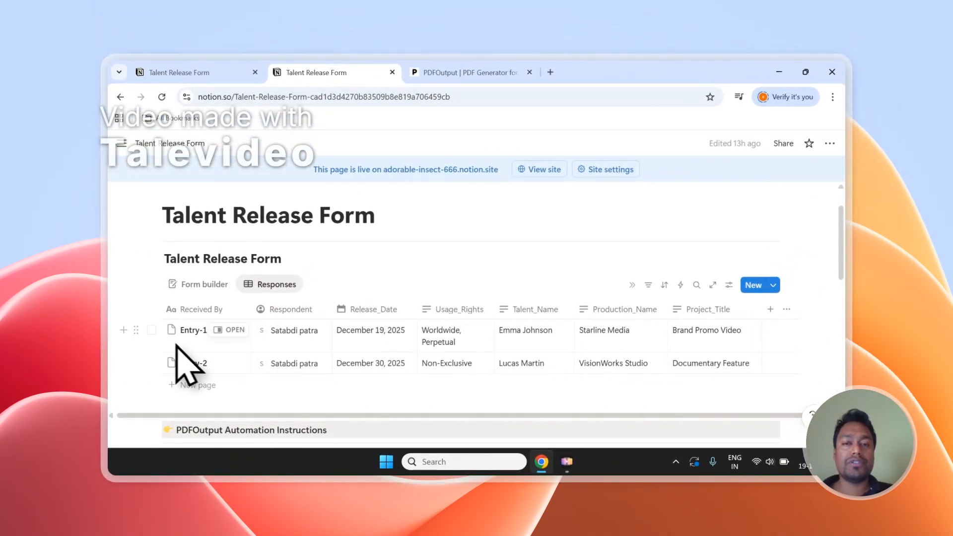
{"action": "left_click", "coordinate": [466, 72]}
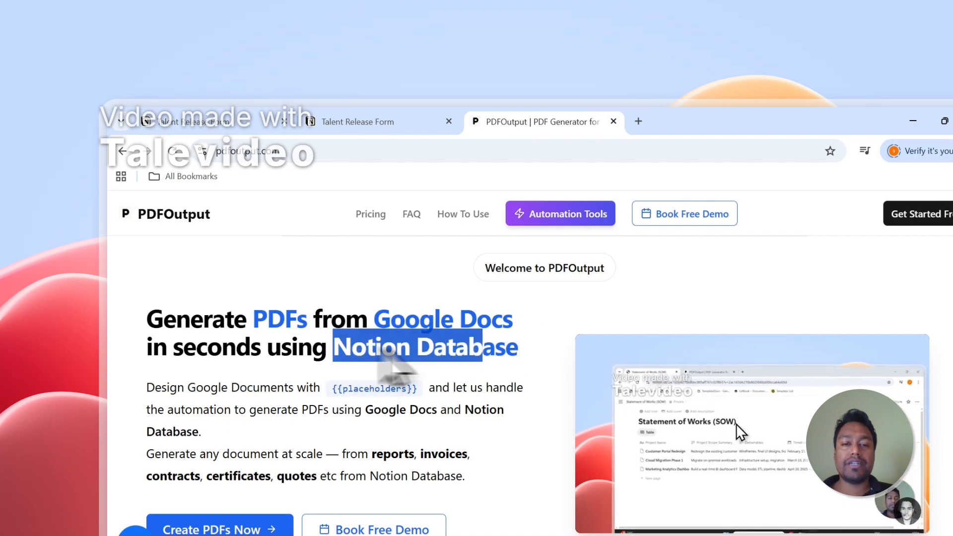
{"action": "left_click", "coordinate": [357, 122]}
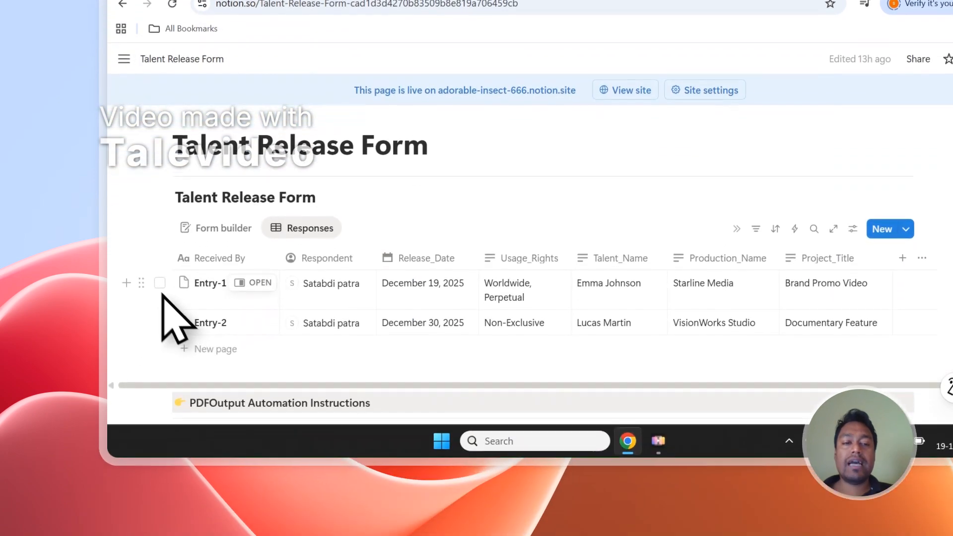
{"action": "left_click", "coordinate": [160, 377]}
{"action": "left_click", "coordinate": [159, 416]}
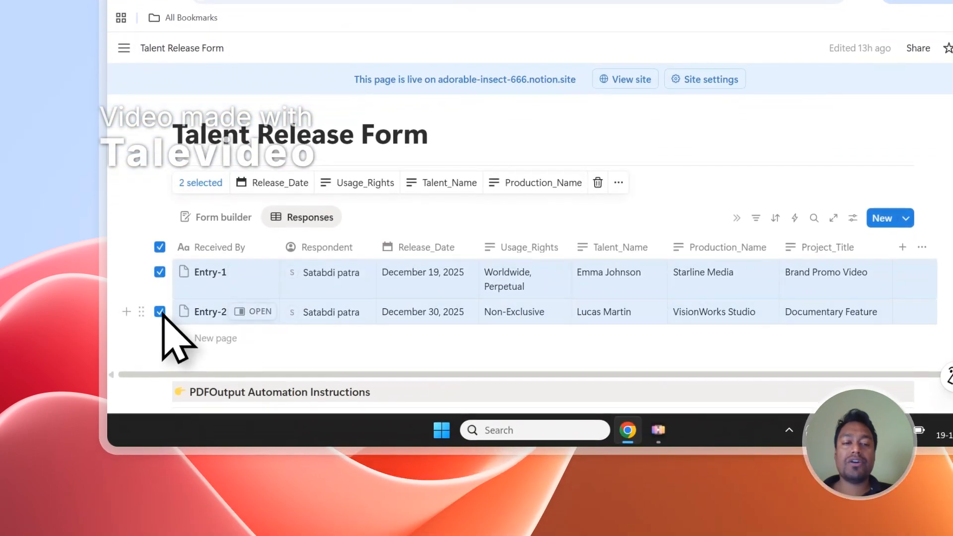
{"action": "left_click", "coordinate": [160, 247]}
Read the PDFOutput home page introduction on generating PDFs from Google Docs using a Notion Database.
{"action": "left_click", "coordinate": [545, 104]}
{"action": "left_click_drag", "start_coordinate": [375, 322], "coordinate": [511, 324]}
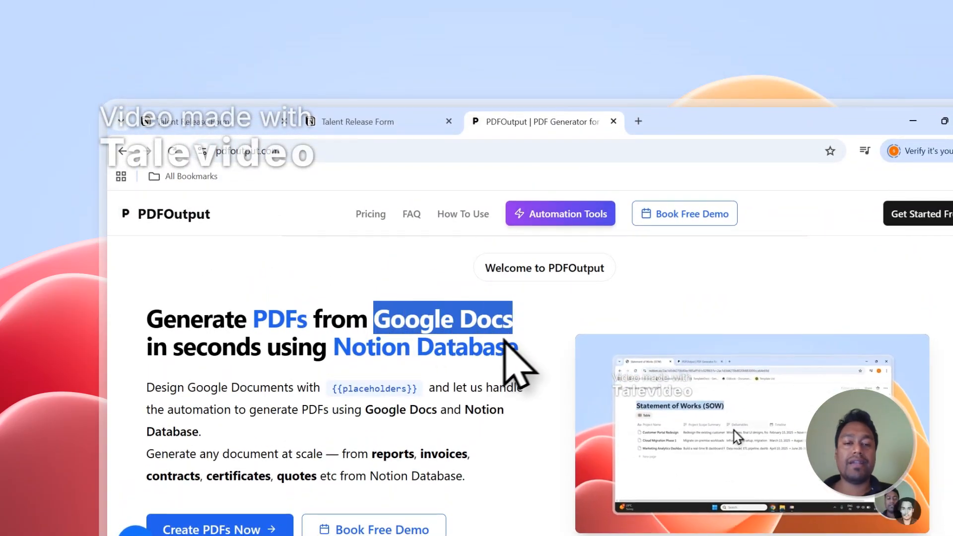
{"action": "scroll", "coordinate": [397, 398], "scroll_direction": "down", "scroll_amount": 1}
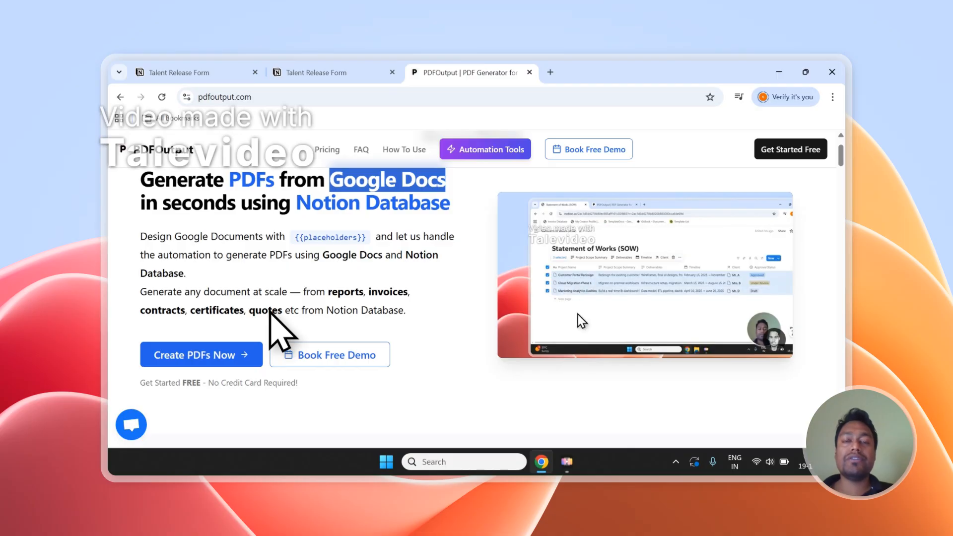
{"action": "scroll", "coordinate": [355, 292], "scroll_direction": "up", "scroll_amount": 1}
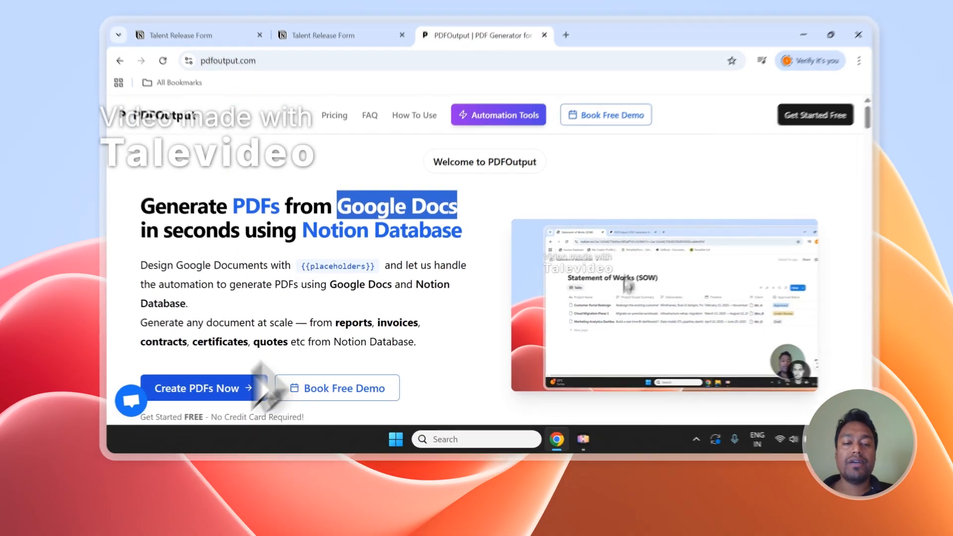
Start creating PDFs in PDFOutput, signing in with an existing Google account and approving the access requests.
{"action": "left_click", "coordinate": [246, 413]}
{"action": "left_click", "coordinate": [456, 189]}
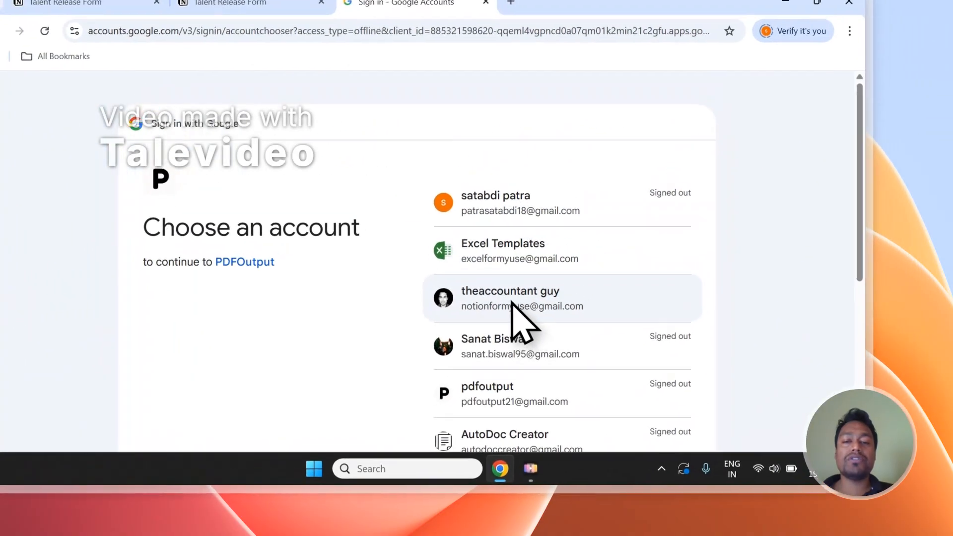
{"action": "left_click", "coordinate": [636, 180]}
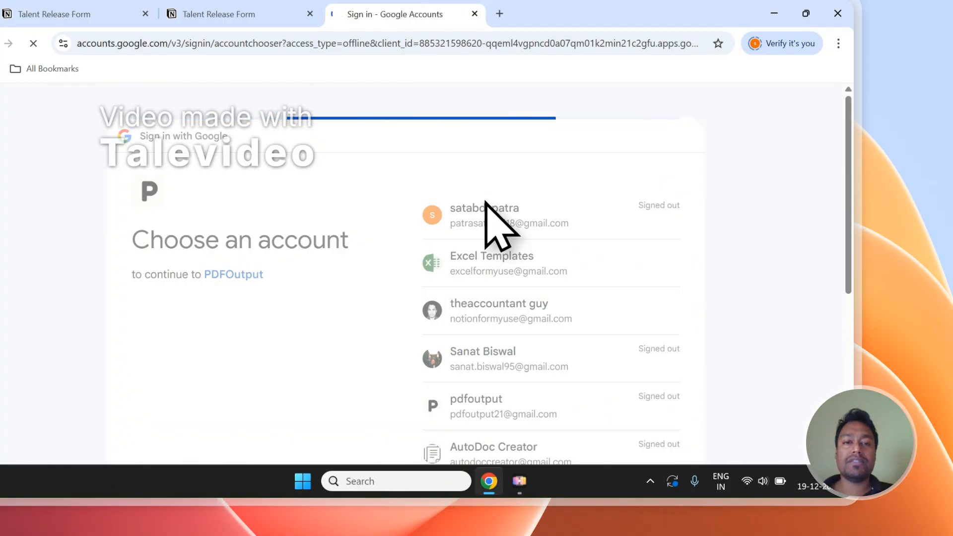
{"action": "left_click", "coordinate": [613, 359]}
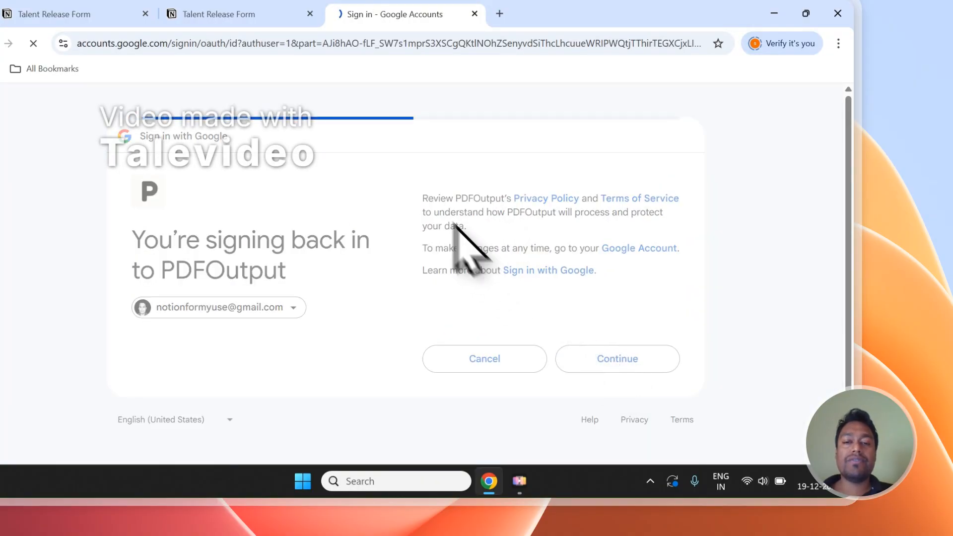
{"action": "left_click", "coordinate": [628, 453]}
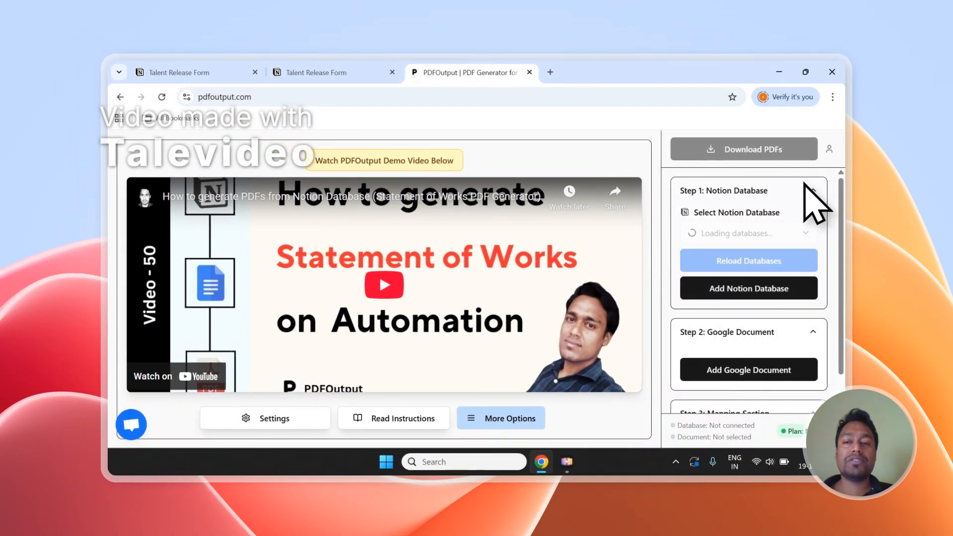
Copy the Talent Release Form page title in Notion and start adding a Notion database in PDFOutput.
{"action": "left_click", "coordinate": [298, 72]}
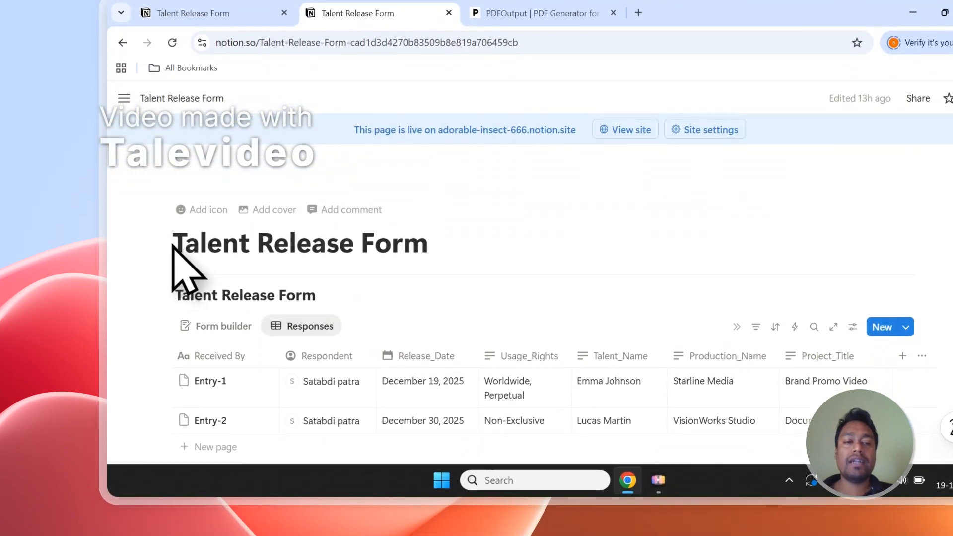
{"action": "left_click_drag", "start_coordinate": [176, 244], "coordinate": [355, 250]}
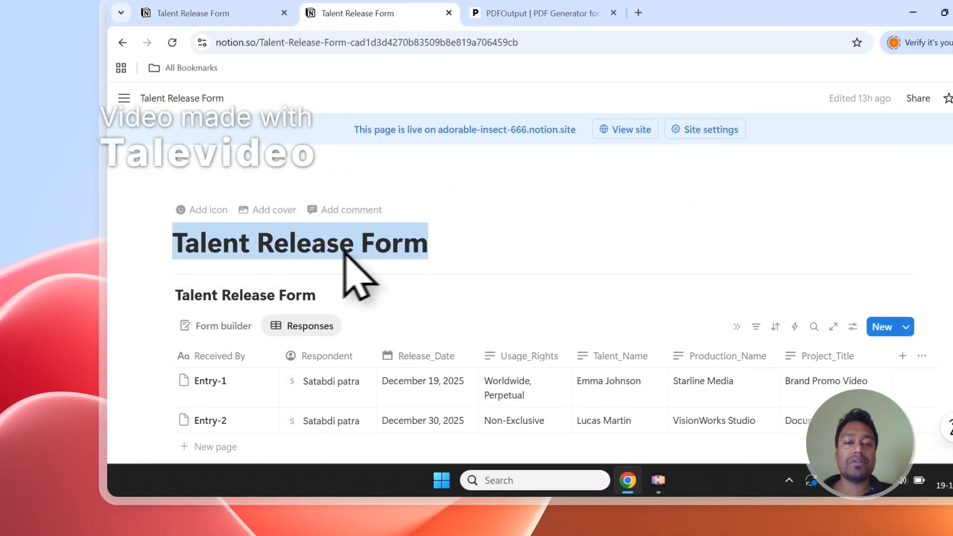
{"action": "right_click", "coordinate": [348, 251]}
{"action": "left_click", "coordinate": [348, 200]}
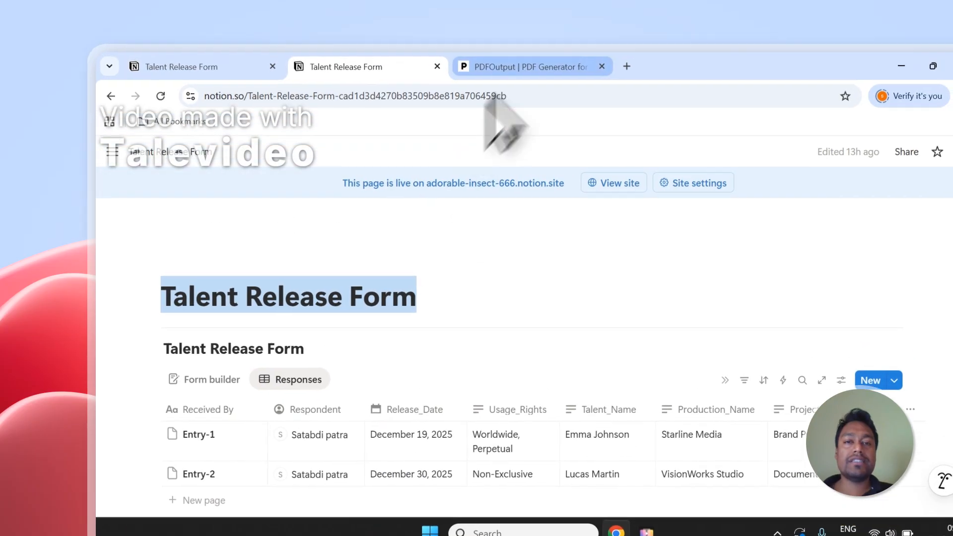
{"action": "left_click", "coordinate": [536, 12]}
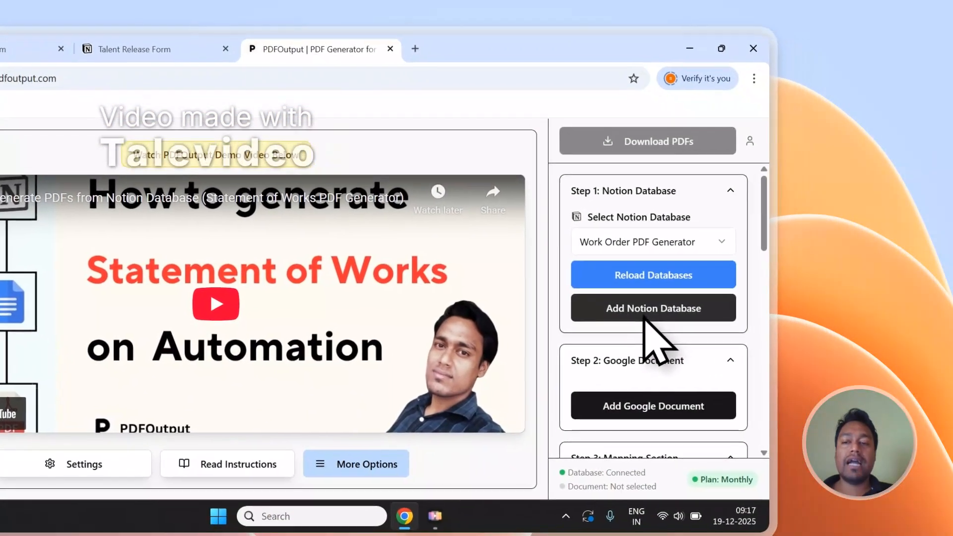
{"action": "left_click", "coordinate": [644, 315]}
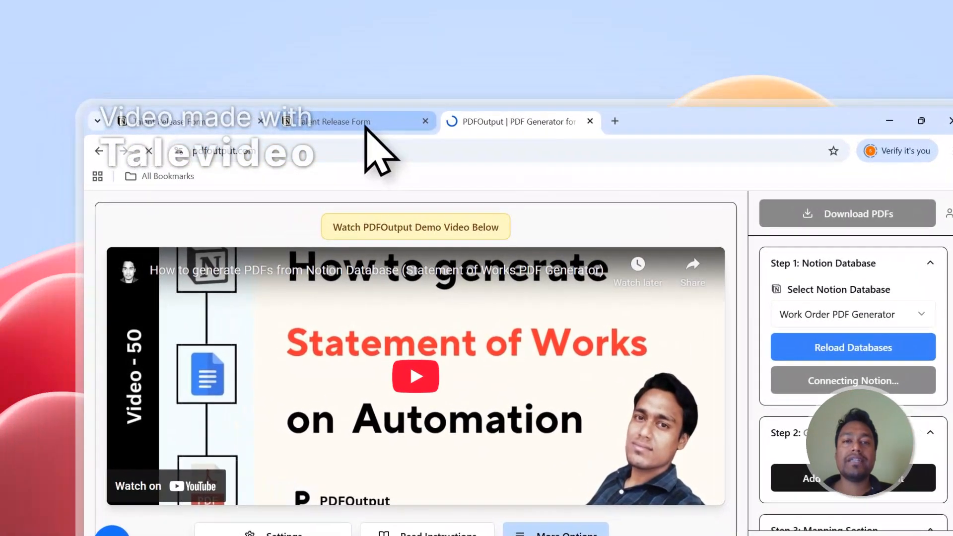
Return to the Notion Talent Release Form page and copy its whole title again.
{"action": "left_click", "coordinate": [325, 109]}
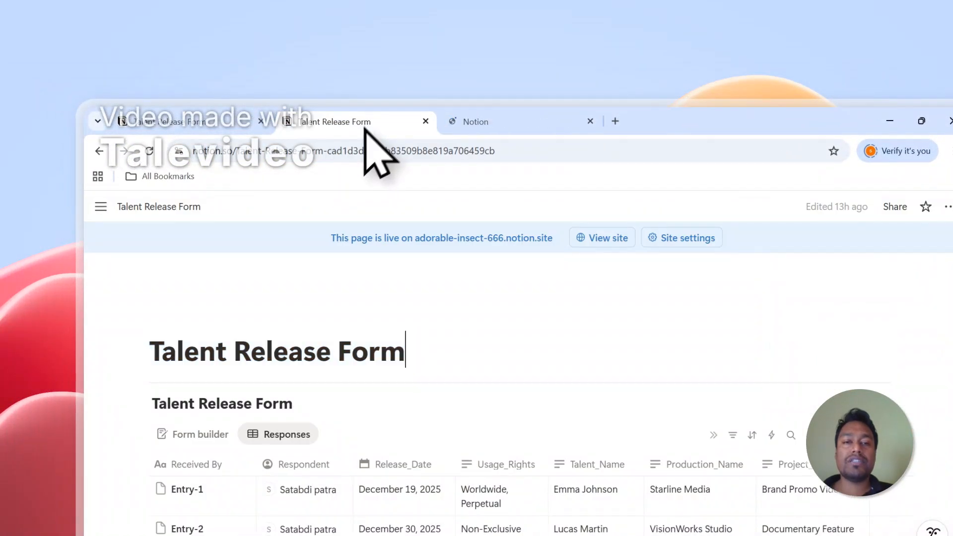
{"action": "left_click_drag", "start_coordinate": [402, 353], "coordinate": [163, 351]}
{"action": "right_click", "coordinate": [204, 355]}
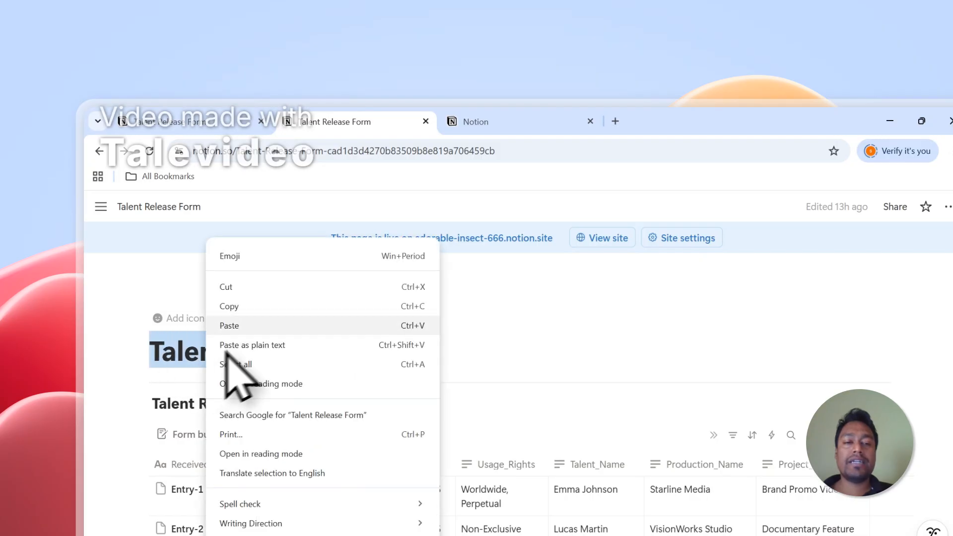
{"action": "left_click", "coordinate": [251, 306]}
In the Notion connection request, search the pages for the copied title, pick the top-level Talent Release Form page and expand the Private pages.
{"action": "left_click", "coordinate": [542, 116]}
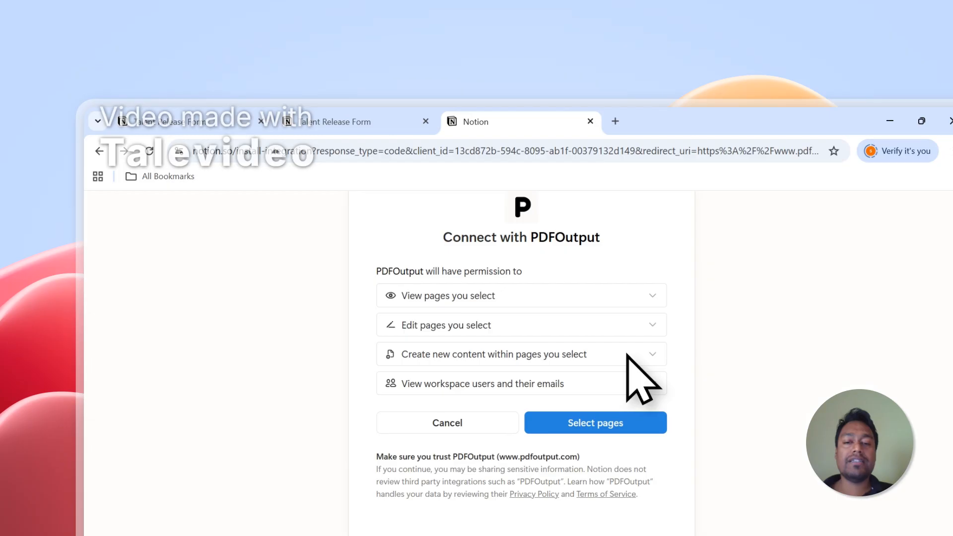
{"action": "left_click", "coordinate": [593, 423]}
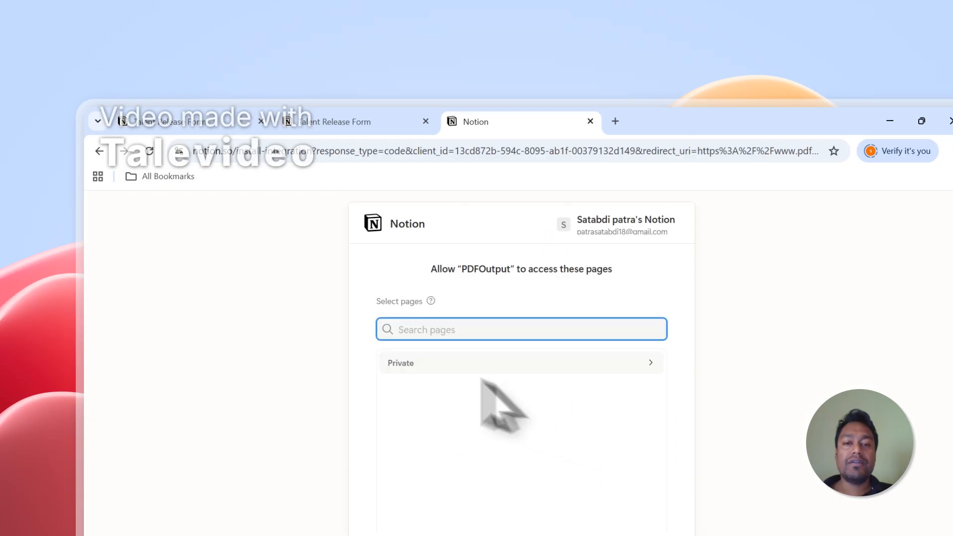
{"action": "right_click", "coordinate": [429, 334]}
{"action": "left_click", "coordinate": [461, 419]}
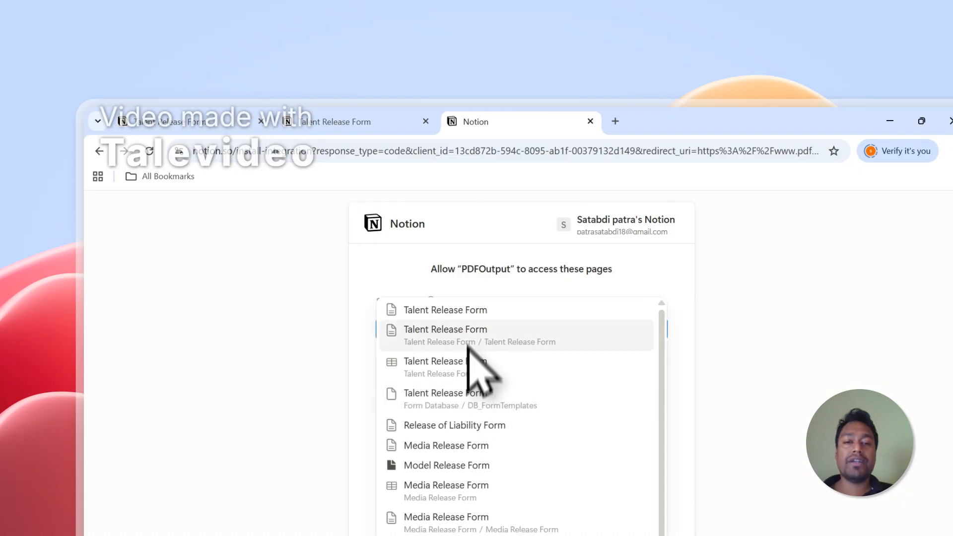
{"action": "left_click", "coordinate": [480, 286]}
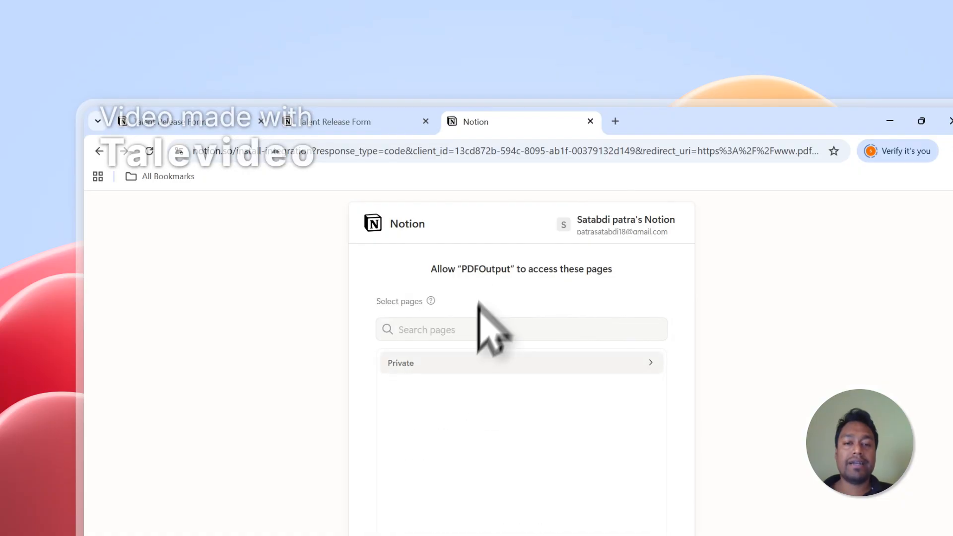
{"action": "left_click", "coordinate": [439, 368]}
{"action": "left_click", "coordinate": [429, 333]}
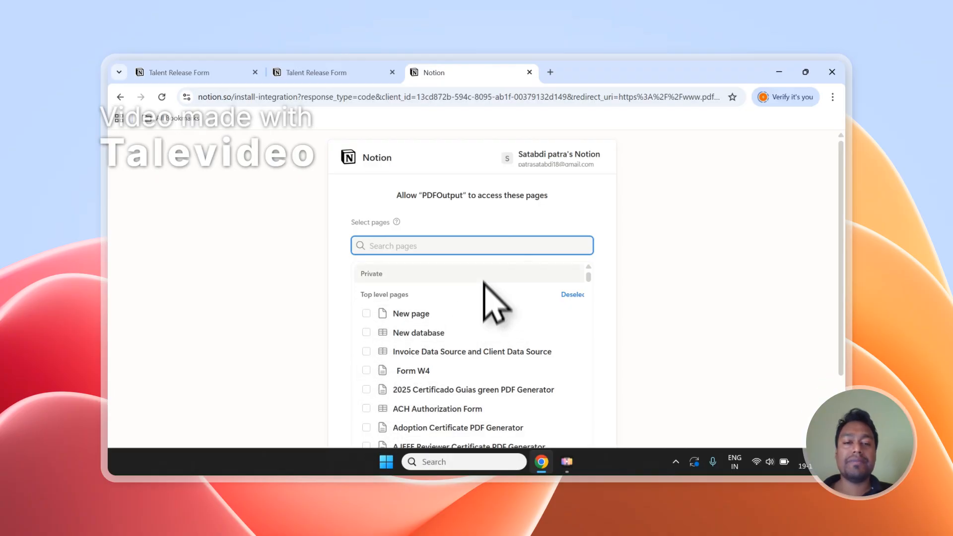
Check the main page title on the Notion Talent Release Form page.
{"action": "left_click", "coordinate": [316, 72]}
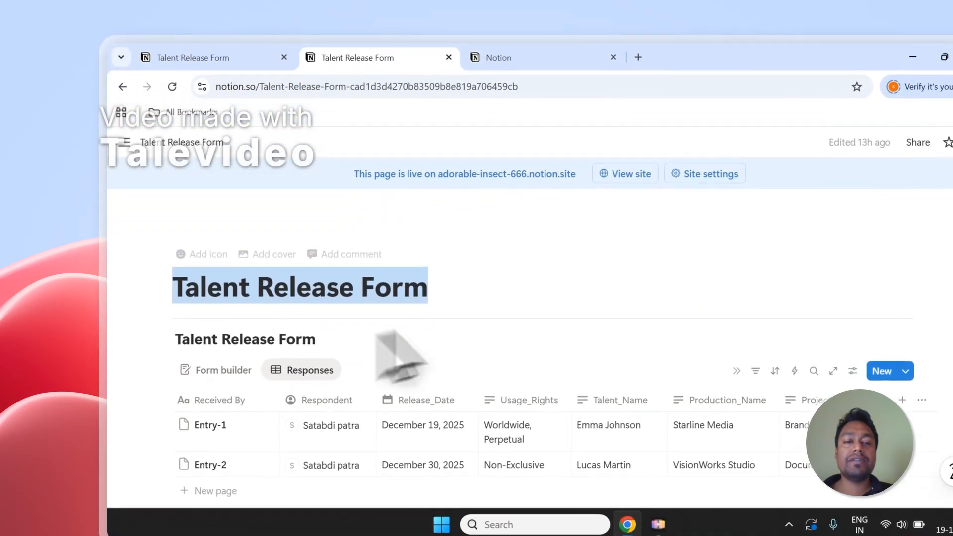
{"action": "left_click", "coordinate": [331, 273]}
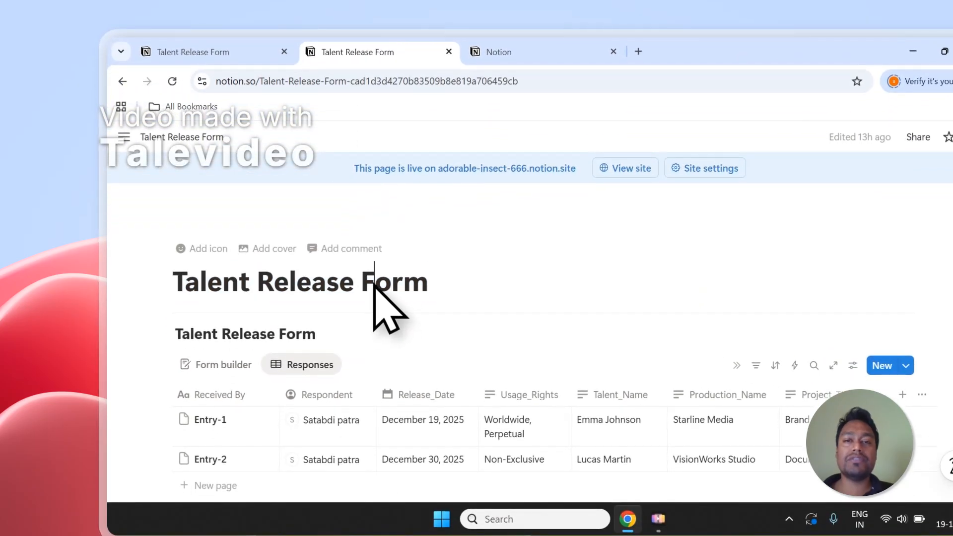
{"action": "left_click_drag", "start_coordinate": [181, 286], "coordinate": [404, 283]}
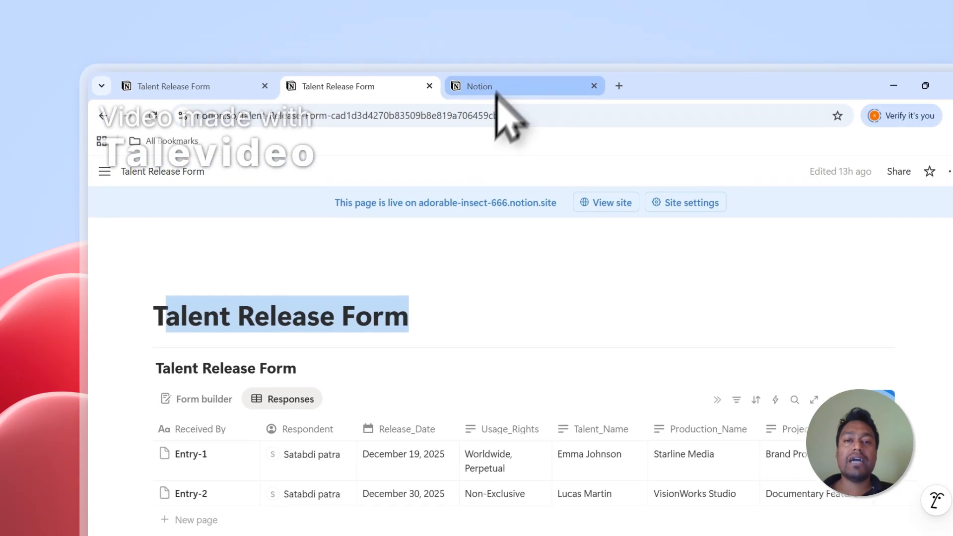
Return to the Notion connection request and allow PDFOutput access to the selected pages.
{"action": "left_click", "coordinate": [497, 52]}
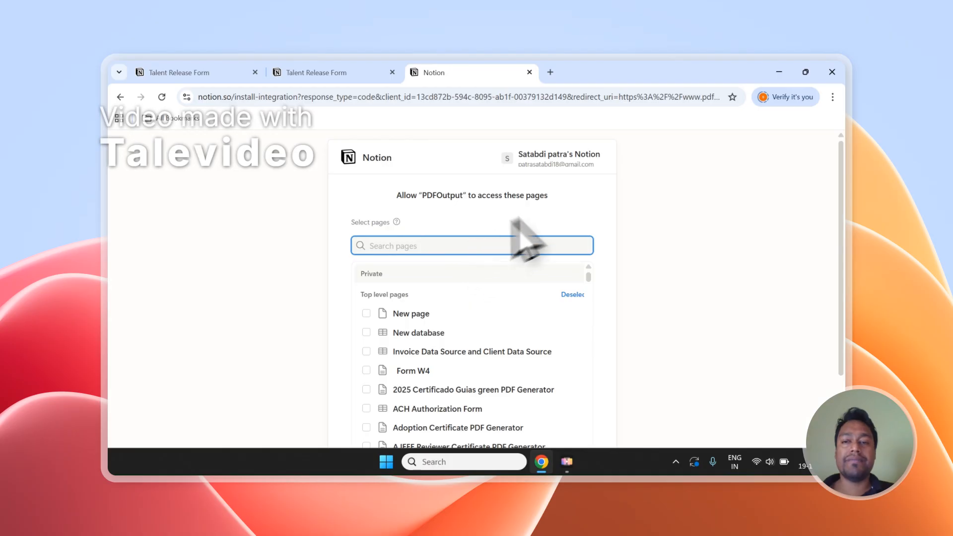
{"action": "scroll", "coordinate": [504, 229], "scroll_direction": "down", "scroll_amount": 2}
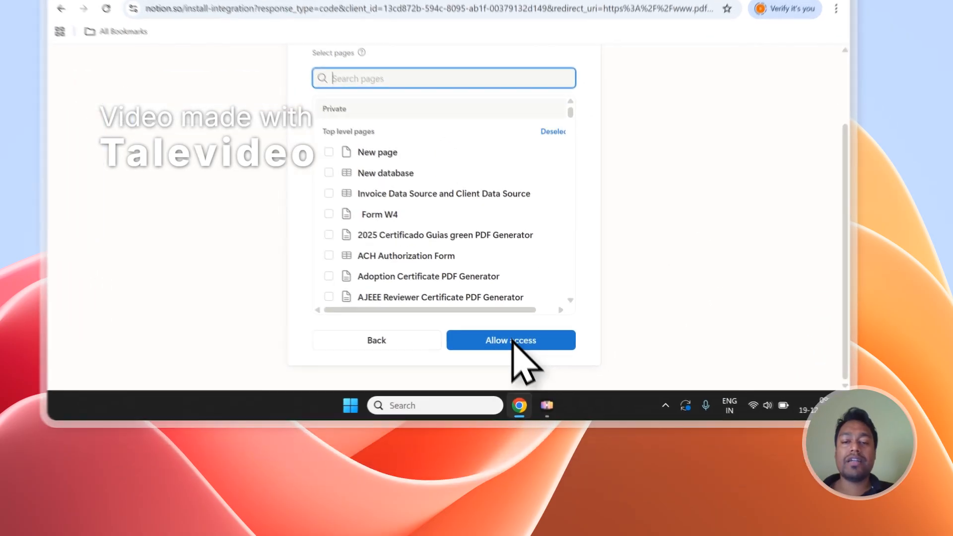
{"action": "left_click", "coordinate": [535, 399]}
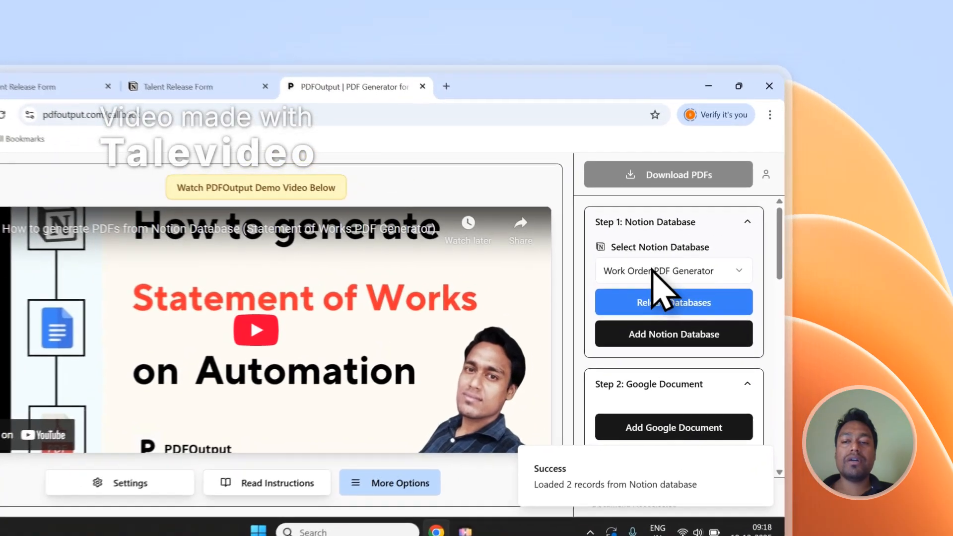
Reload the available Notion databases and select Talent Release Form as the source database.
{"action": "left_click", "coordinate": [730, 234]}
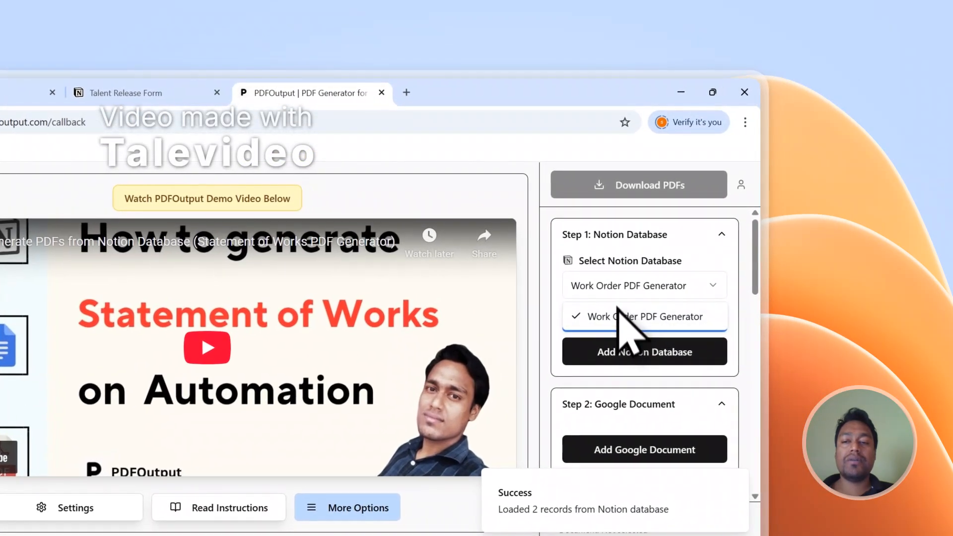
{"action": "left_click", "coordinate": [723, 256]}
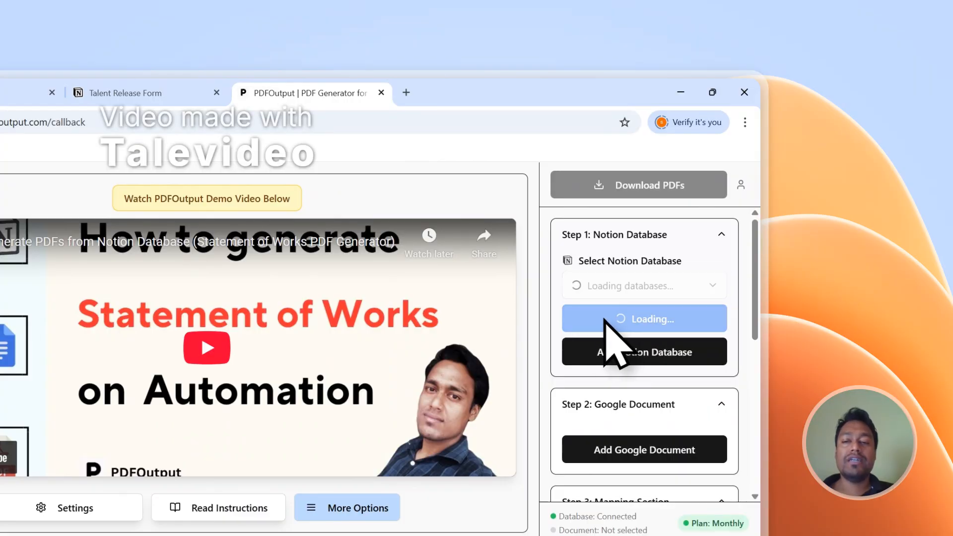
{"action": "left_click", "coordinate": [631, 295]}
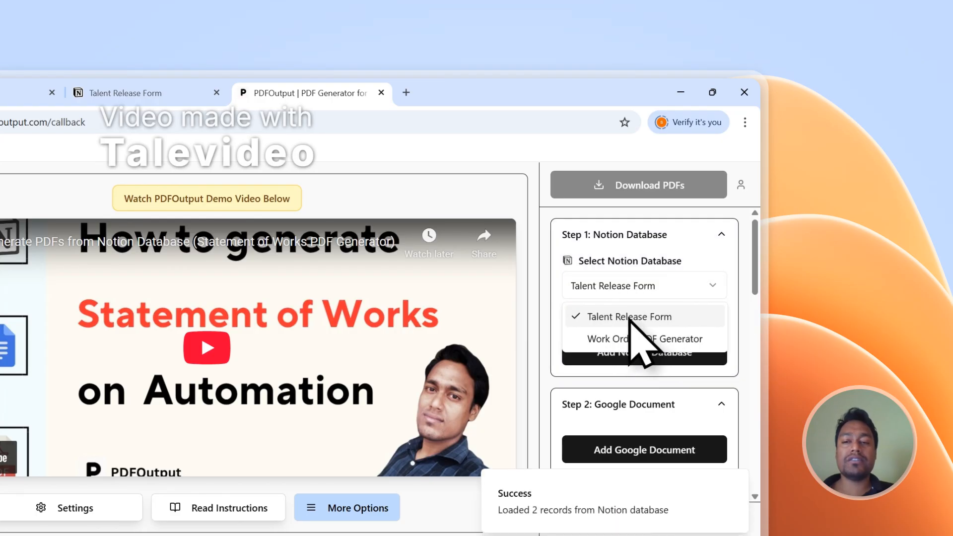
{"action": "left_click", "coordinate": [625, 317]}
Review the Talent Release Form properties offered as placeholders in the mapping section.
{"action": "left_click_drag", "start_coordinate": [757, 267], "coordinate": [757, 425]}
{"action": "scroll", "coordinate": [699, 330], "scroll_direction": "down", "scroll_amount": 1}
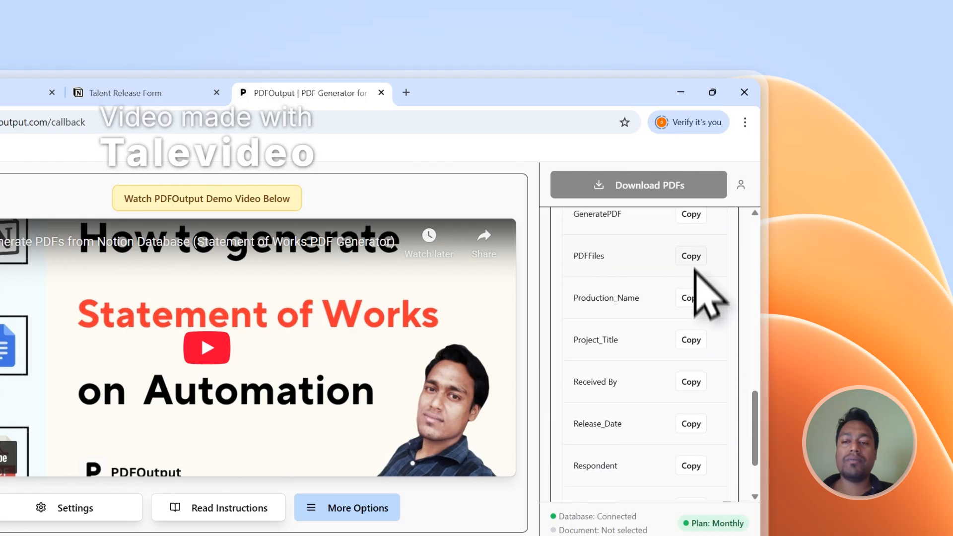
{"action": "scroll", "coordinate": [701, 393], "scroll_direction": "down", "scroll_amount": 2}
{"action": "scroll", "coordinate": [702, 404], "scroll_direction": "up", "scroll_amount": 1}
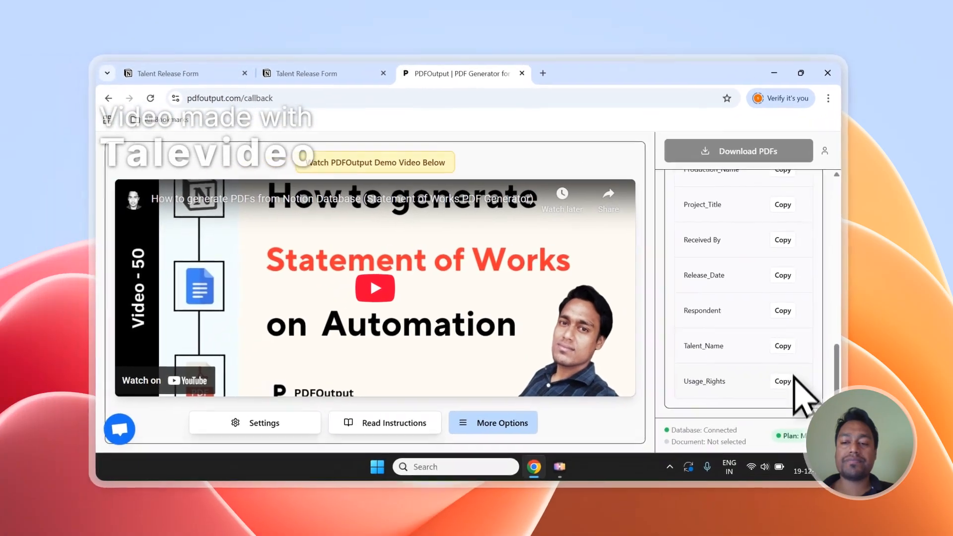
{"action": "scroll", "coordinate": [798, 327], "scroll_direction": "up", "scroll_amount": 1}
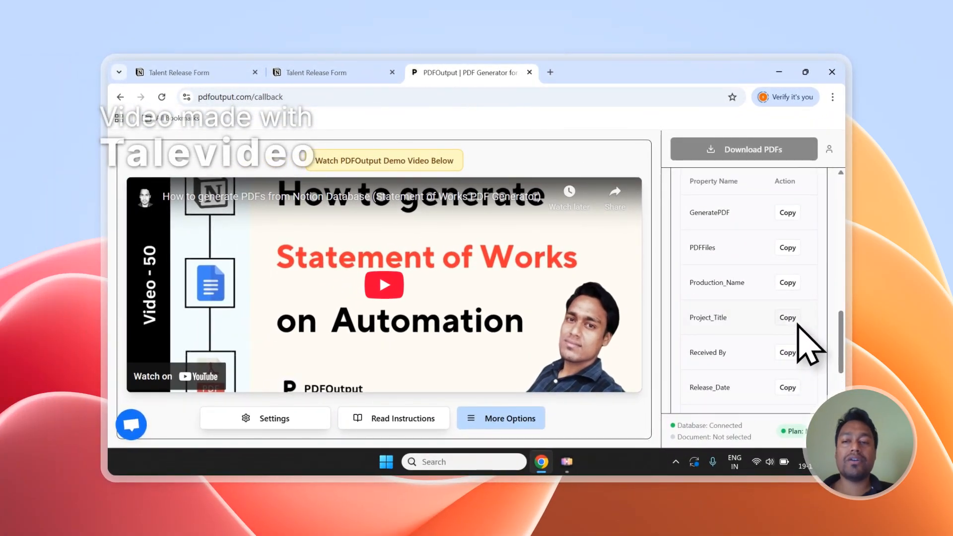
{"action": "scroll", "coordinate": [798, 326], "scroll_direction": "up", "scroll_amount": 5}
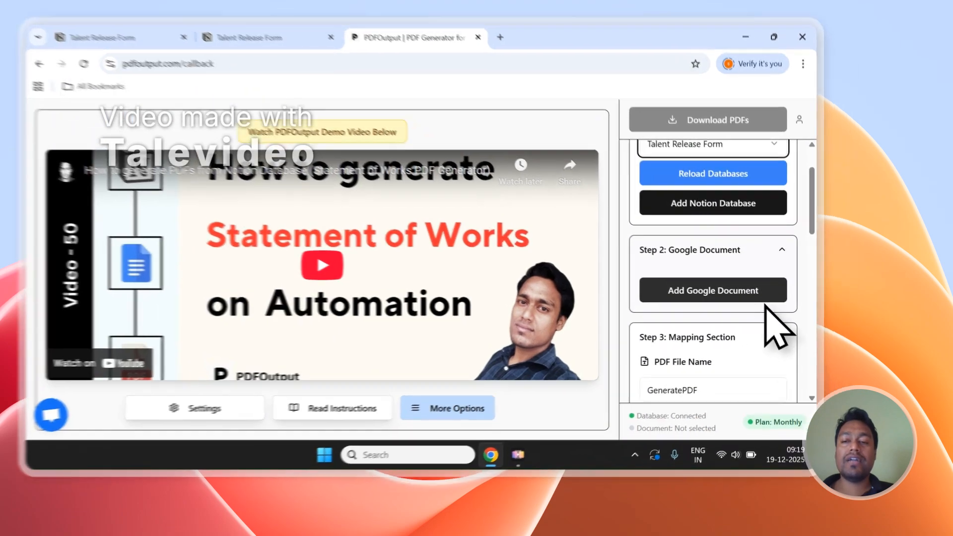
{"action": "left_click", "coordinate": [787, 305]}
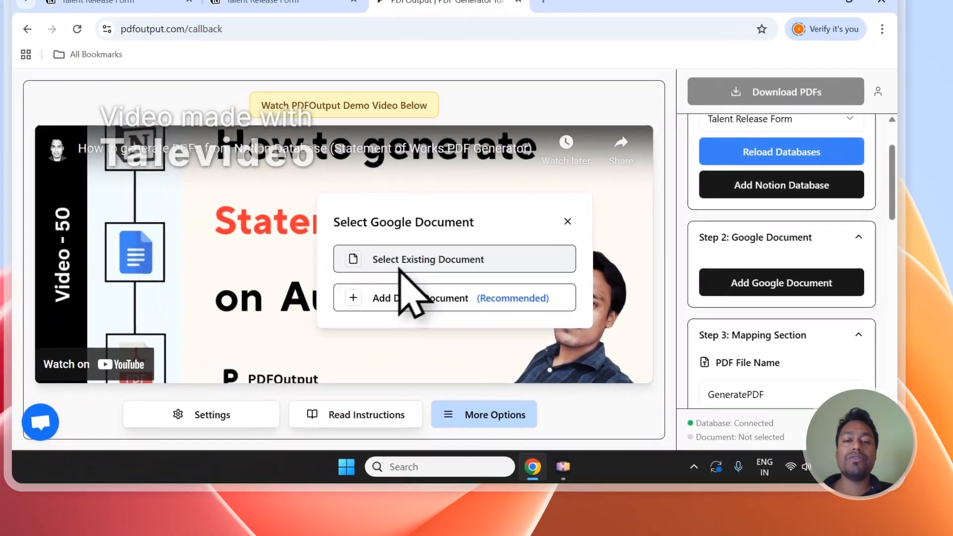
{"action": "left_click", "coordinate": [342, 236]}
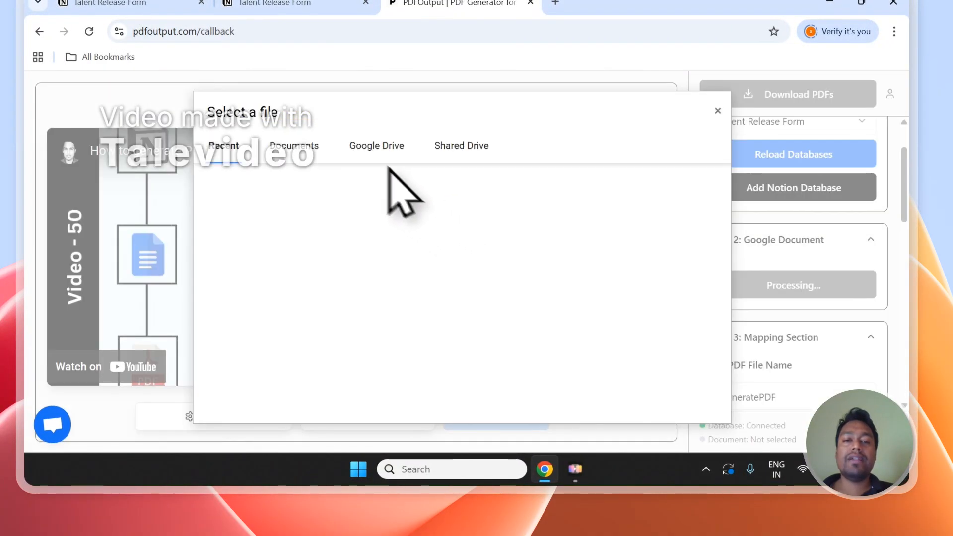
{"action": "left_click", "coordinate": [294, 147]}
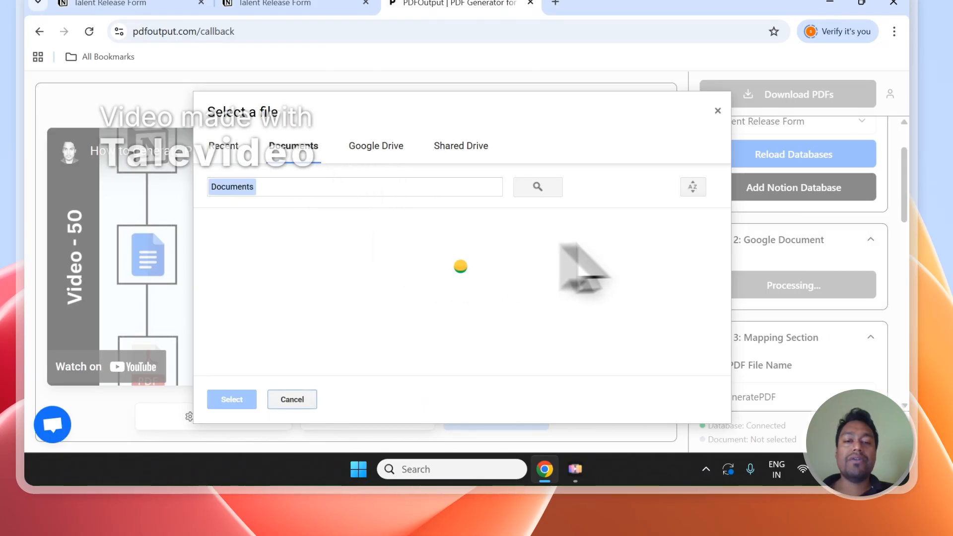
{"action": "left_click", "coordinate": [260, 278]}
{"action": "left_click", "coordinate": [263, 319]}
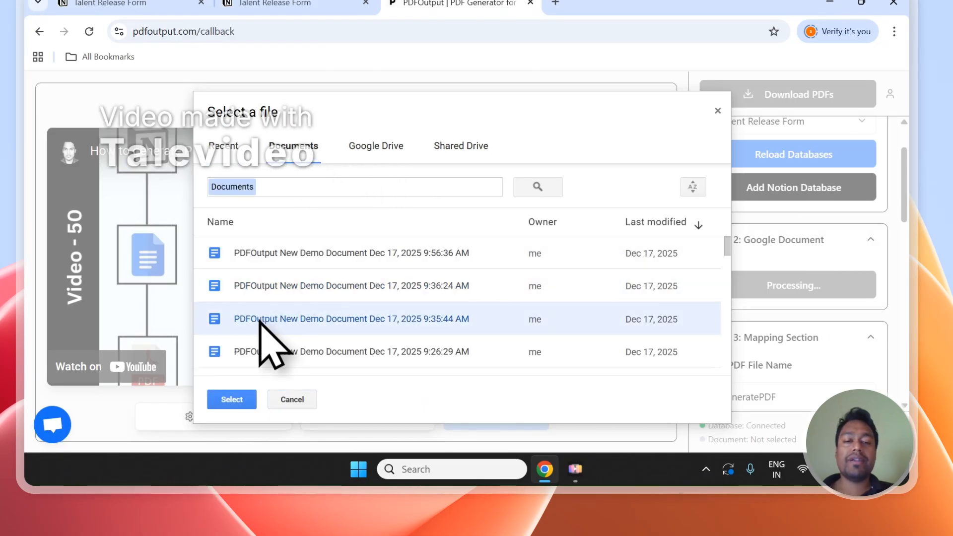
{"action": "left_click", "coordinate": [266, 351]}
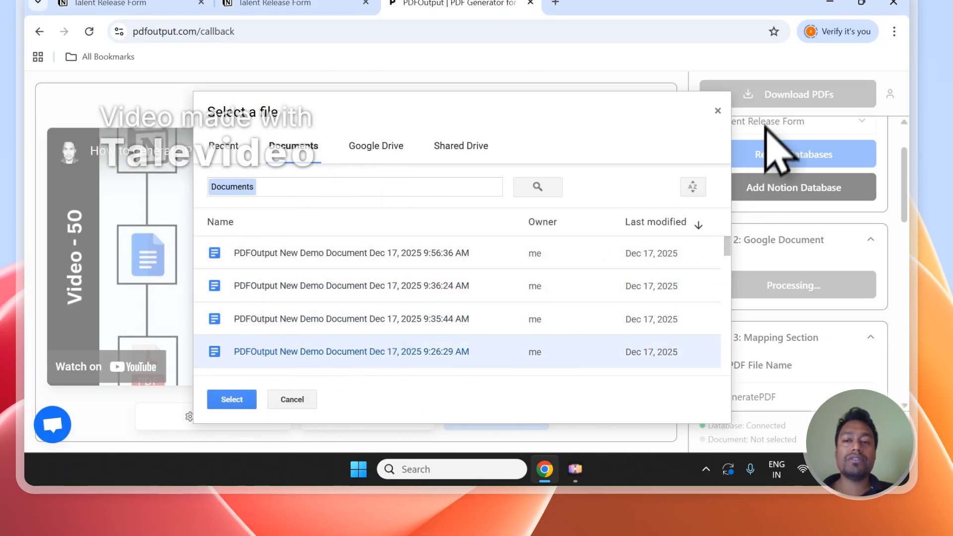
{"action": "left_click", "coordinate": [718, 111]}
Add the recommended demo Google document as the template and delete its introductory text above the Placeholders heading.
{"action": "left_click", "coordinate": [748, 282]}
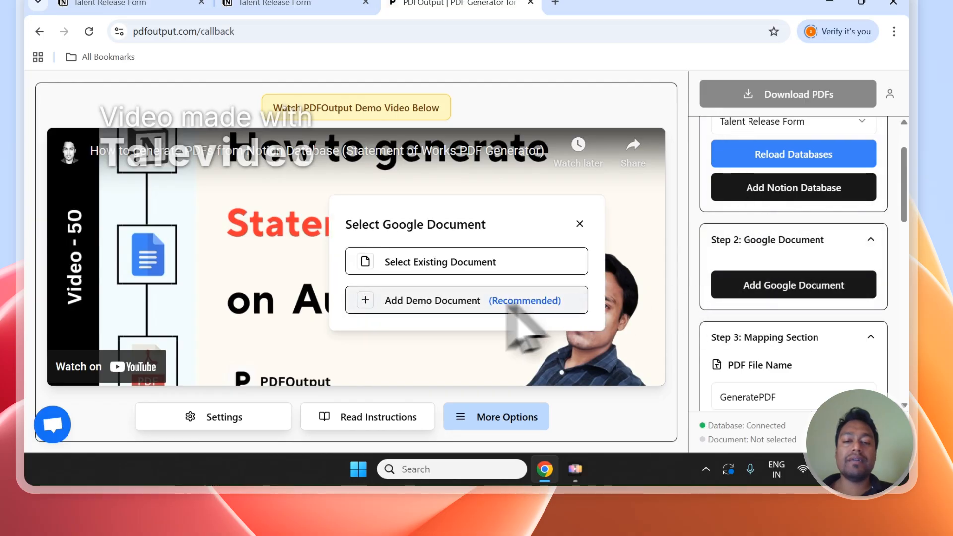
{"action": "left_click", "coordinate": [459, 308]}
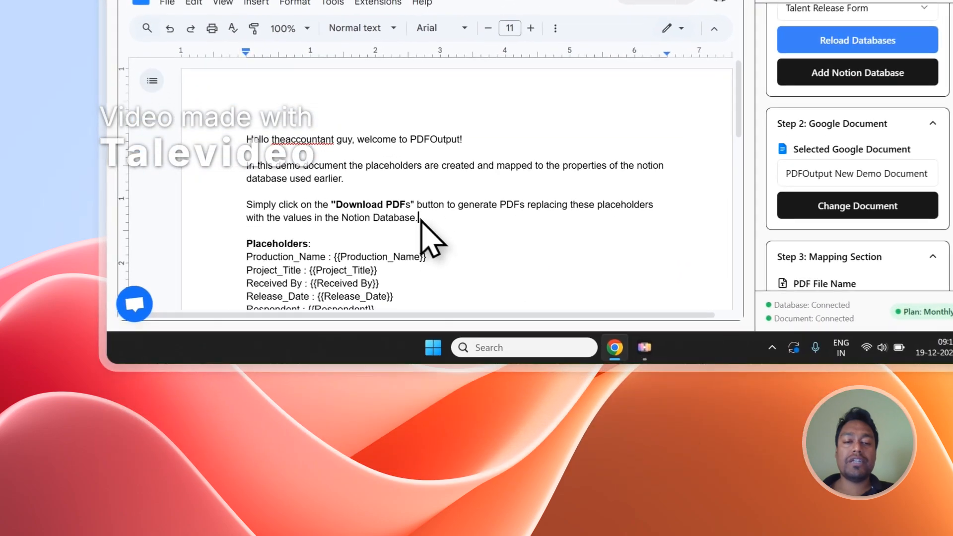
{"action": "left_click_drag", "start_coordinate": [381, 354], "coordinate": [225, 283]}
{"action": "key", "text": "BackSpace"}
{"action": "key", "text": "BackSpace"}
{"action": "key", "text": "BackSpace"}
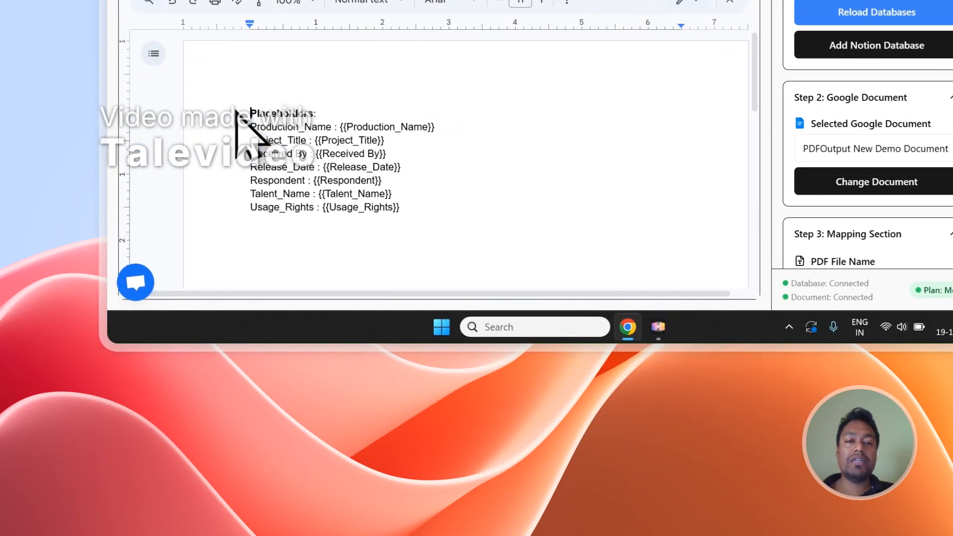
Compare the template's Production_Name and Project_Title placeholders with the matching columns on the Notion Talent Release Form page.
{"action": "left_click", "coordinate": [377, 72]}
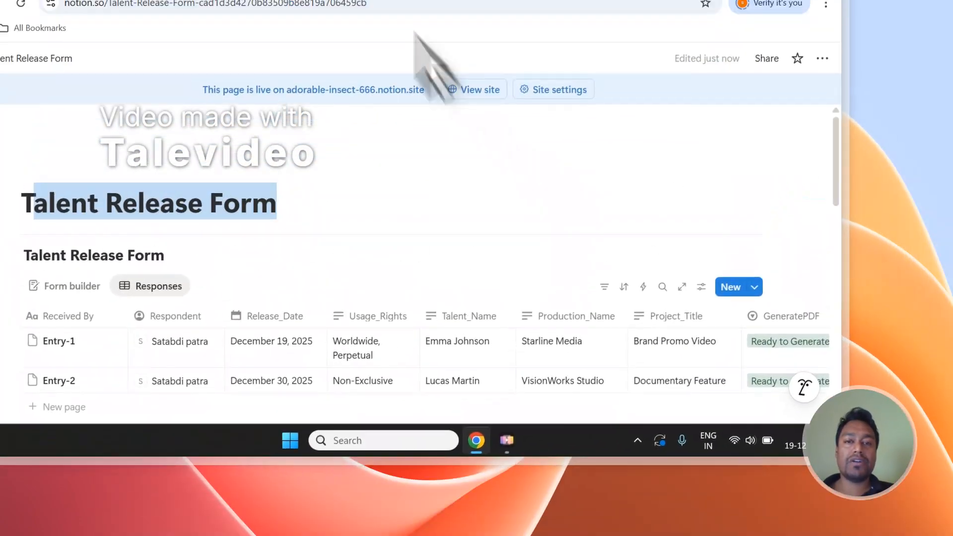
{"action": "left_click", "coordinate": [425, 104]}
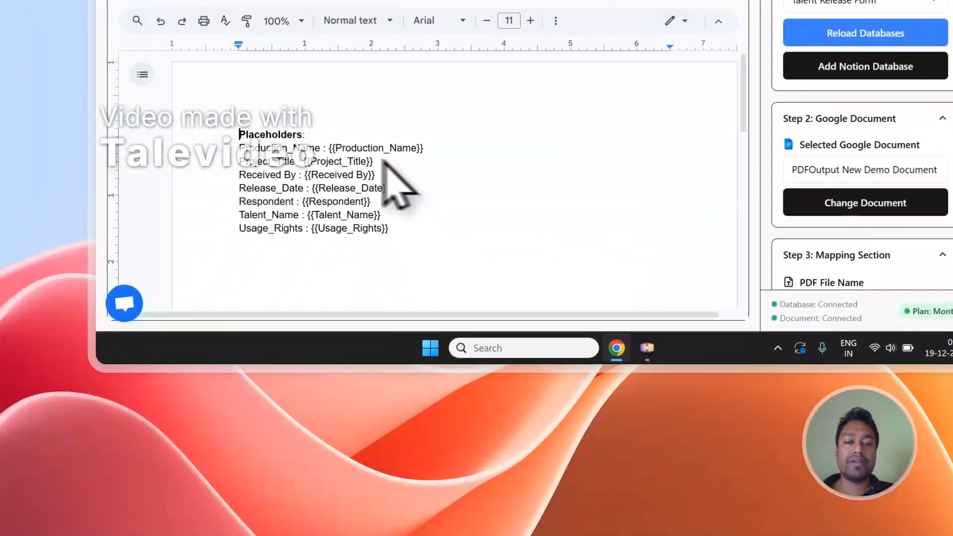
{"action": "left_click", "coordinate": [194, 241]}
{"action": "left_click_drag", "start_coordinate": [346, 130], "coordinate": [430, 129]}
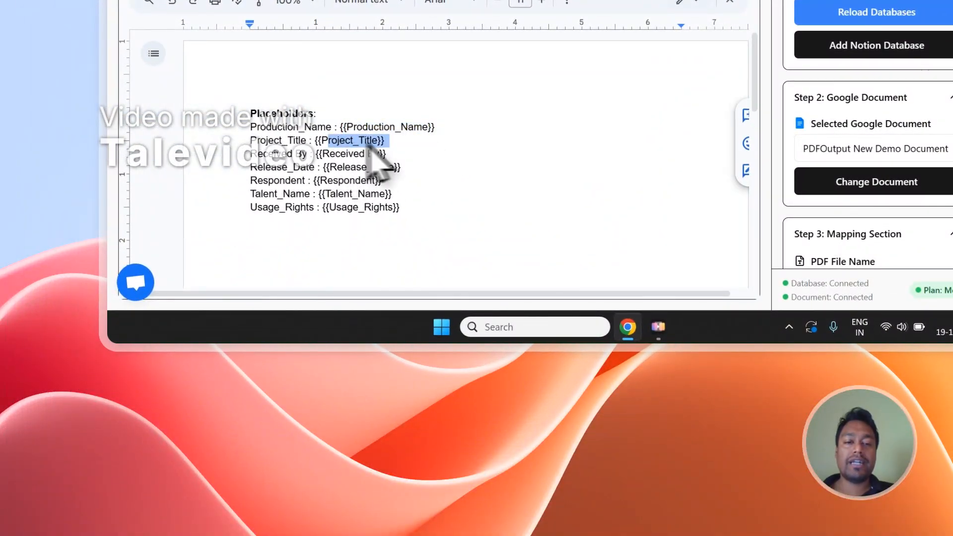
{"action": "left_click", "coordinate": [387, 80]}
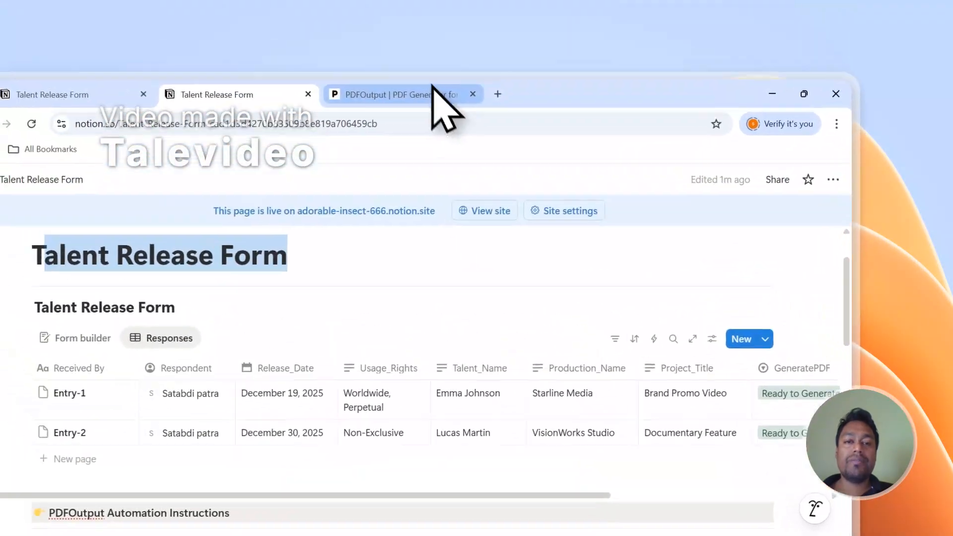
{"action": "left_click", "coordinate": [430, 89]}
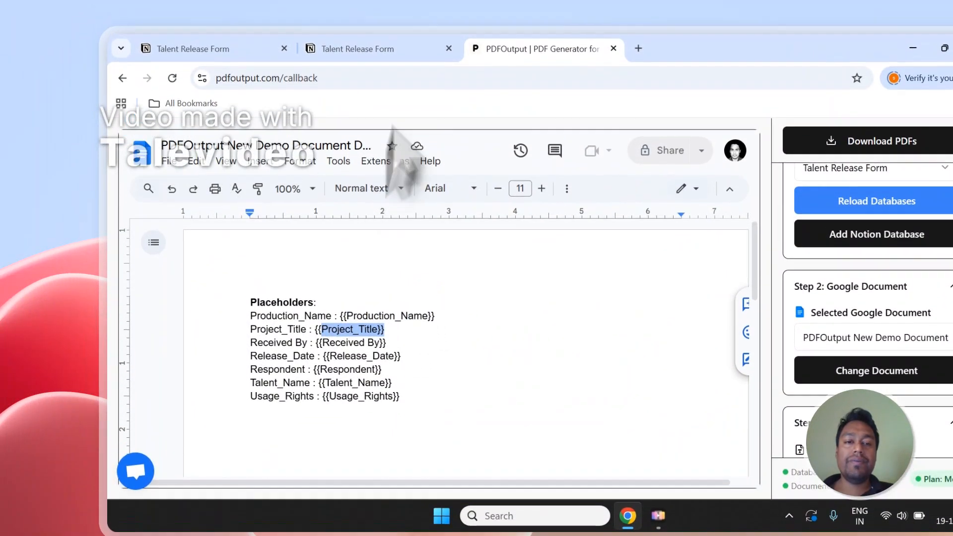
{"action": "left_click", "coordinate": [377, 11]}
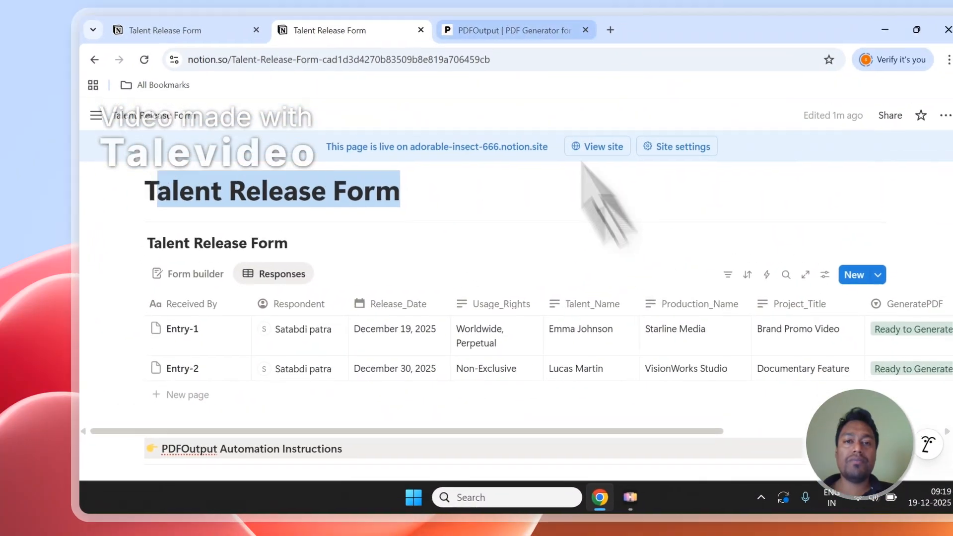
{"action": "left_click", "coordinate": [521, 11]}
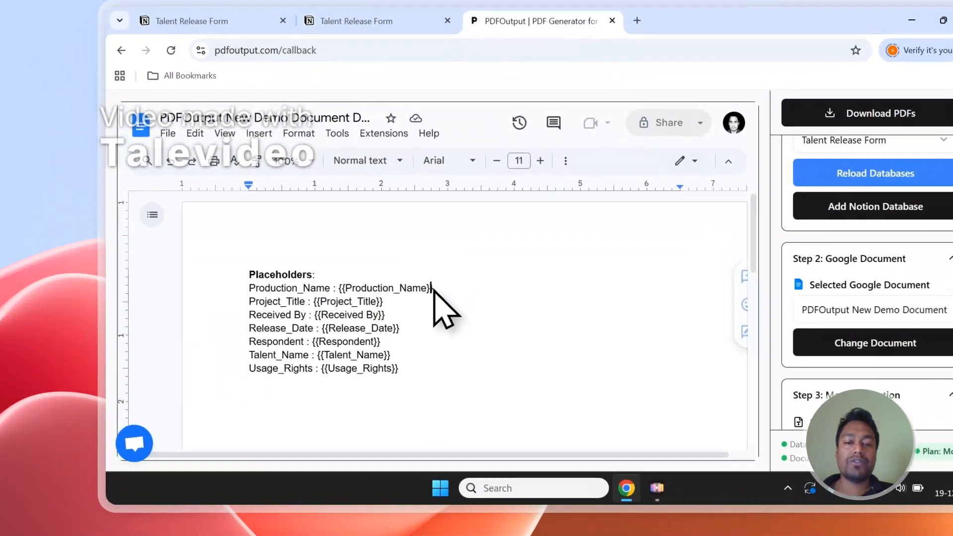
{"action": "double_click", "coordinate": [363, 289]}
{"action": "left_click", "coordinate": [427, 20]}
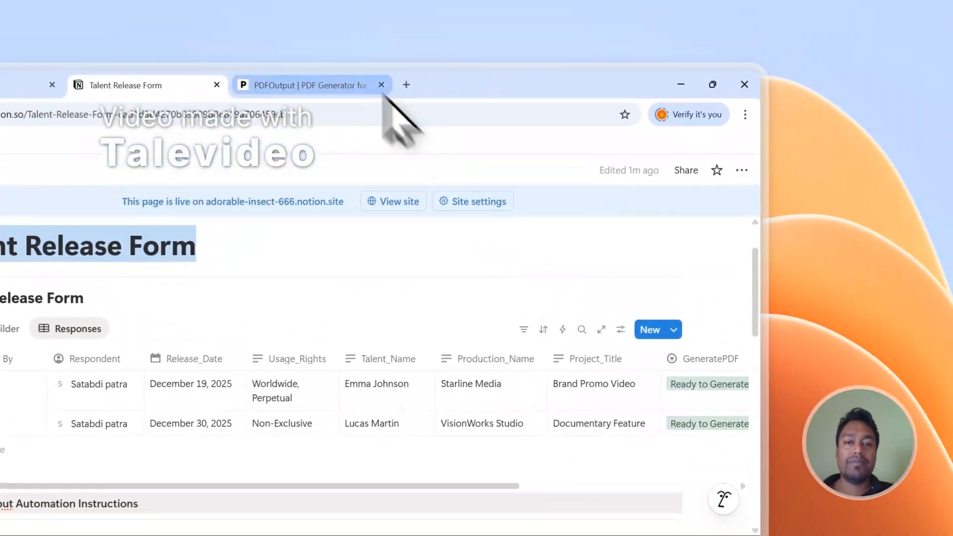
{"action": "left_click", "coordinate": [308, 39]}
{"action": "double_click", "coordinate": [347, 339]}
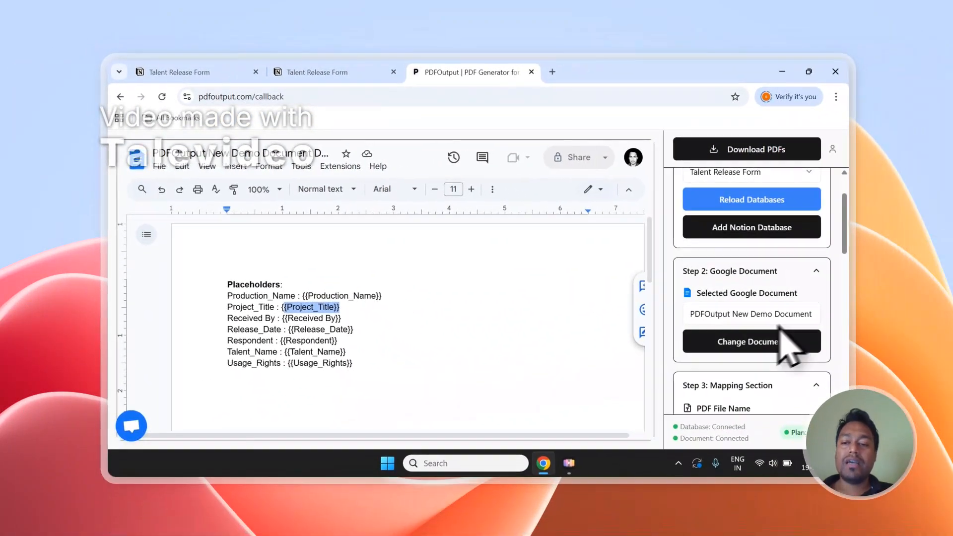
Below the template's placeholder list, add the line "Title - {{Project_Title}}" and insert the {{Talent_Name}} placeholder under it.
{"action": "scroll", "coordinate": [911, 355], "scroll_direction": "down", "scroll_amount": 5}
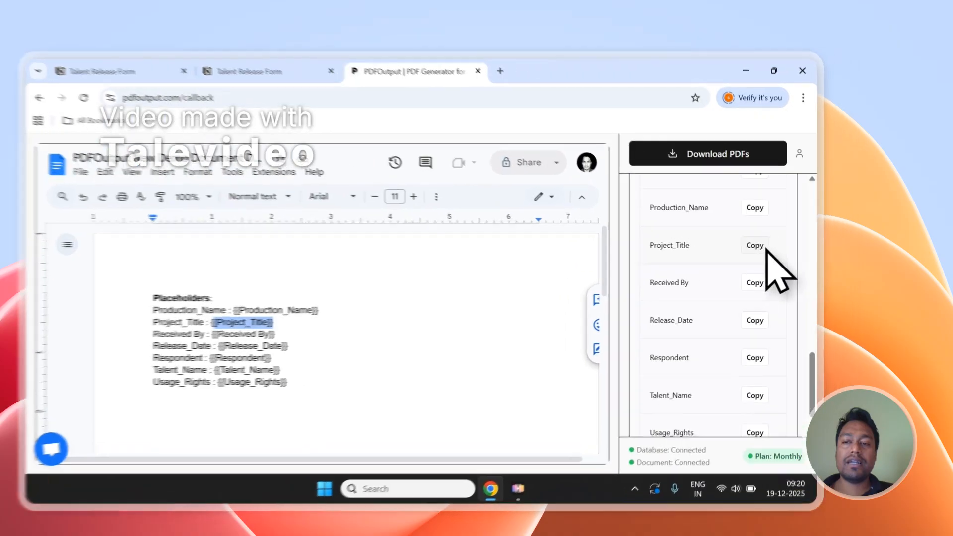
{"action": "left_click", "coordinate": [789, 236]}
{"action": "left_click", "coordinate": [273, 396]}
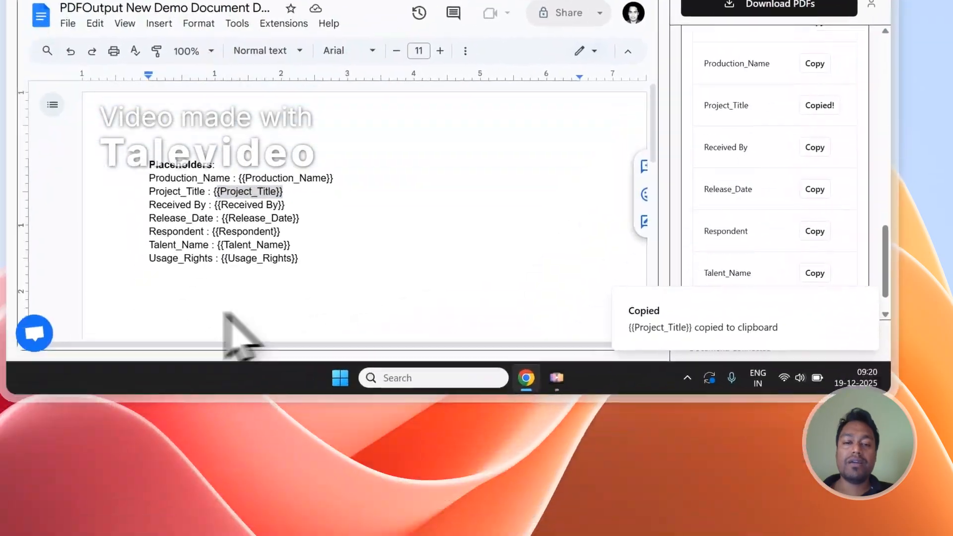
{"action": "type", "text": "Title - {{Project_Title"}
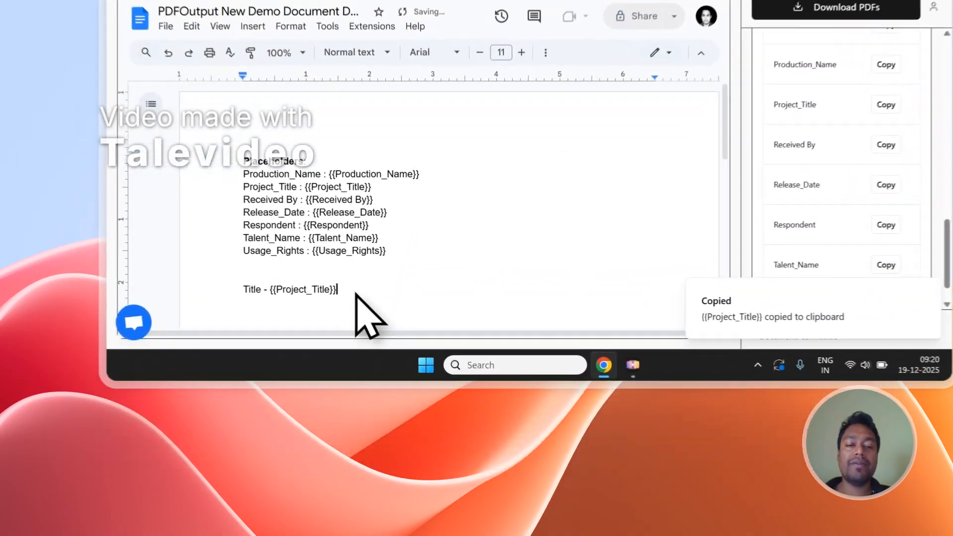
{"action": "triple_click", "coordinate": [257, 397]}
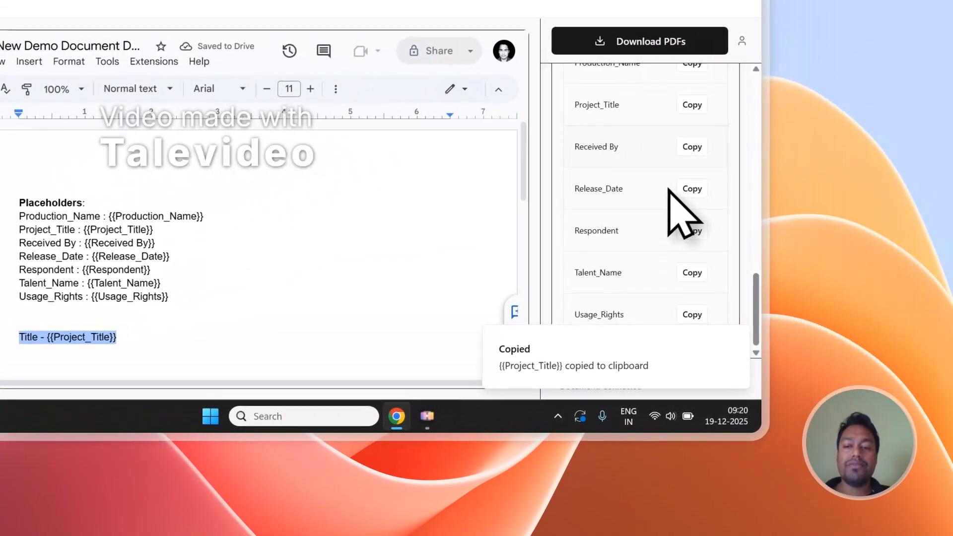
{"action": "scroll", "coordinate": [49, 301], "scroll_direction": "down", "scroll_amount": 2}
{"action": "left_click", "coordinate": [57, 236]}
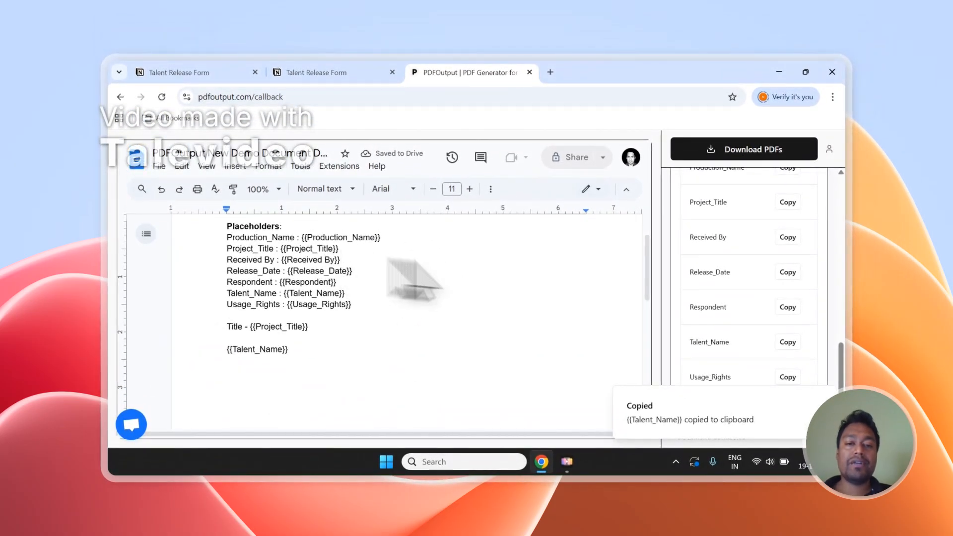
Set the PDF file name to the Talent_Name property, checking the columns on the Notion Talent Release Form page.
{"action": "scroll", "coordinate": [814, 335], "scroll_direction": "up", "scroll_amount": 5}
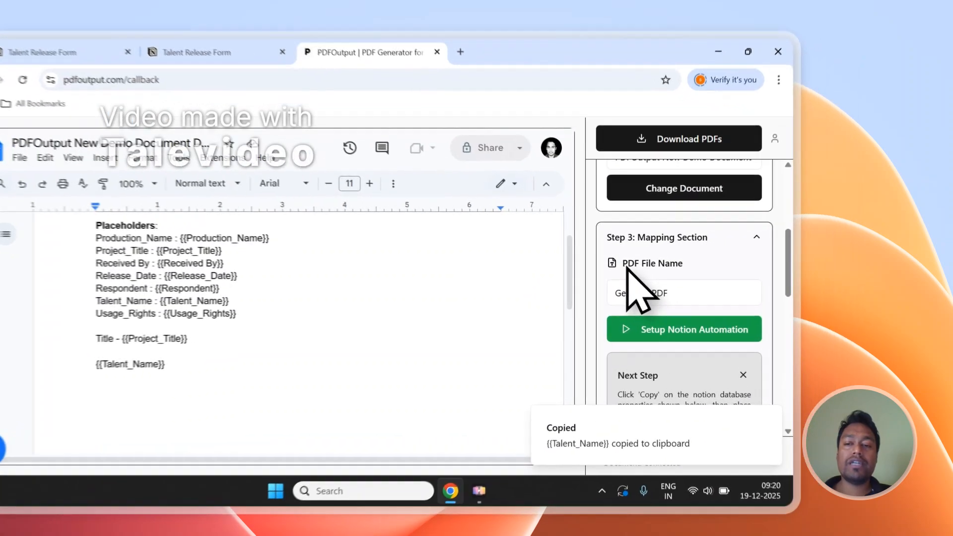
{"action": "left_click_drag", "start_coordinate": [695, 260], "coordinate": [748, 261]}
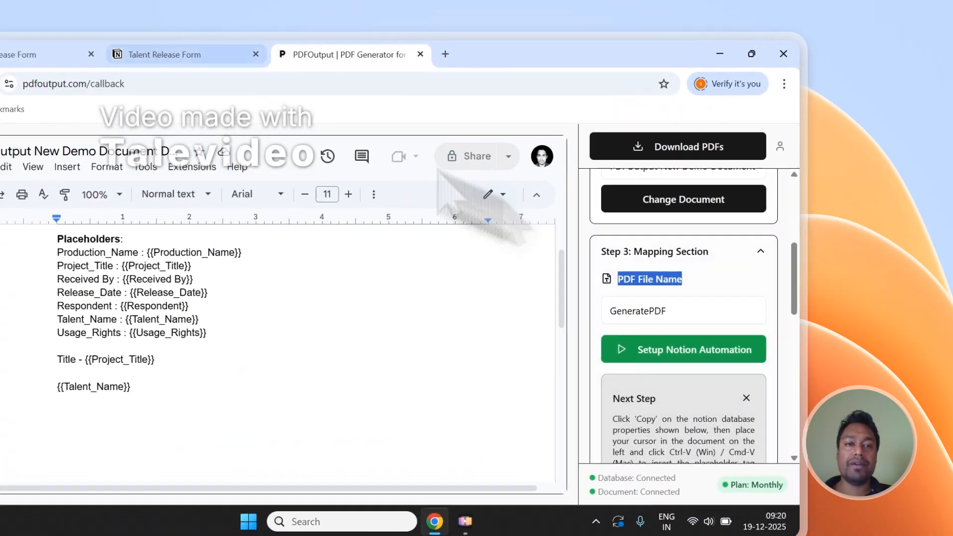
{"action": "left_click", "coordinate": [124, 41]}
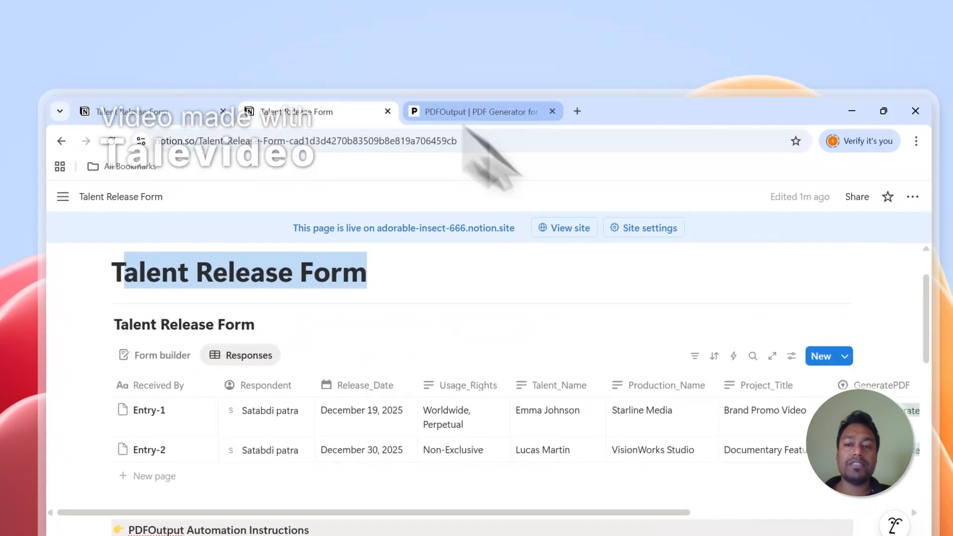
{"action": "left_click", "coordinate": [536, 32]}
{"action": "left_click", "coordinate": [623, 297]}
{"action": "mouse_move", "coordinate": [629, 271]}
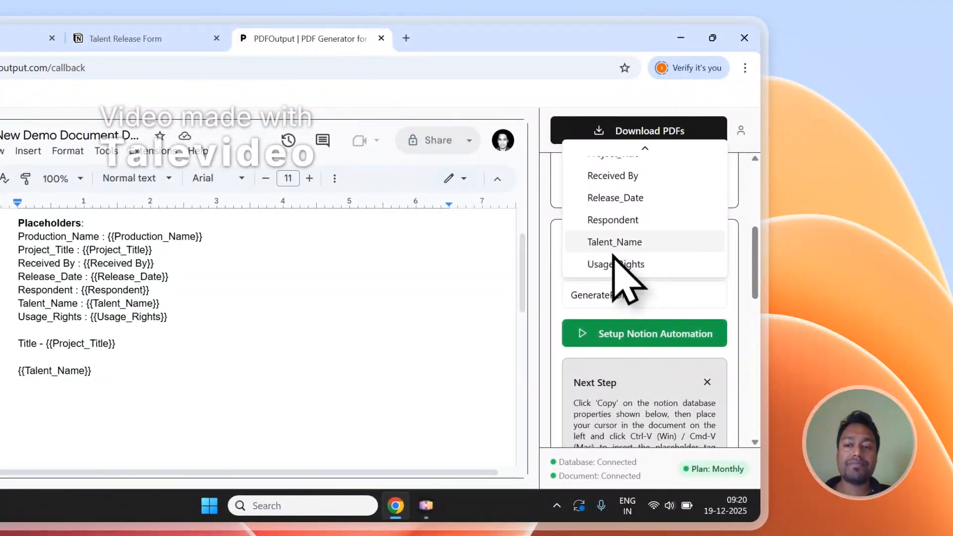
{"action": "left_click", "coordinate": [186, 39]}
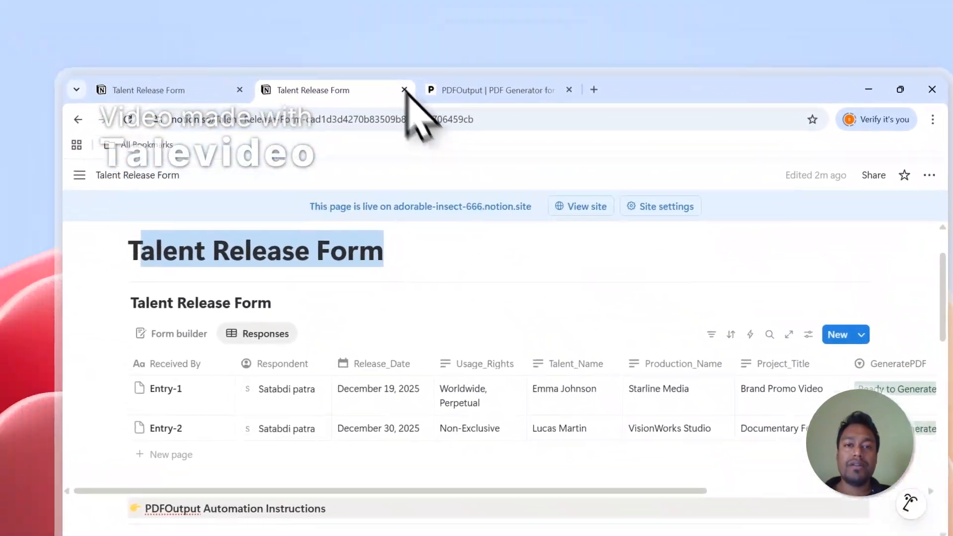
{"action": "left_click", "coordinate": [392, 39]}
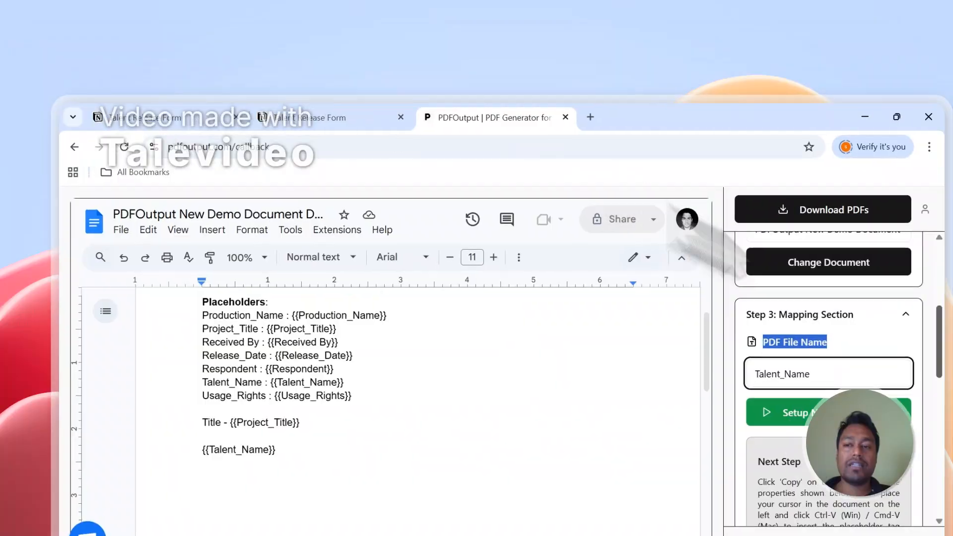
Generate the PDFs and check the GeneratePDF statuses and their options in the Notion Talent Release Form responses table.
{"action": "left_click", "coordinate": [666, 214]}
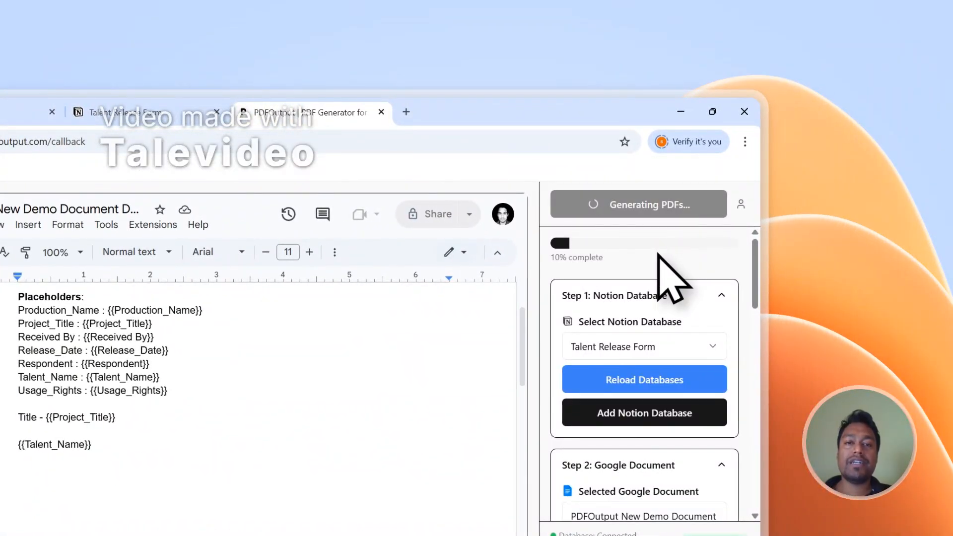
{"action": "left_click", "coordinate": [159, 112]}
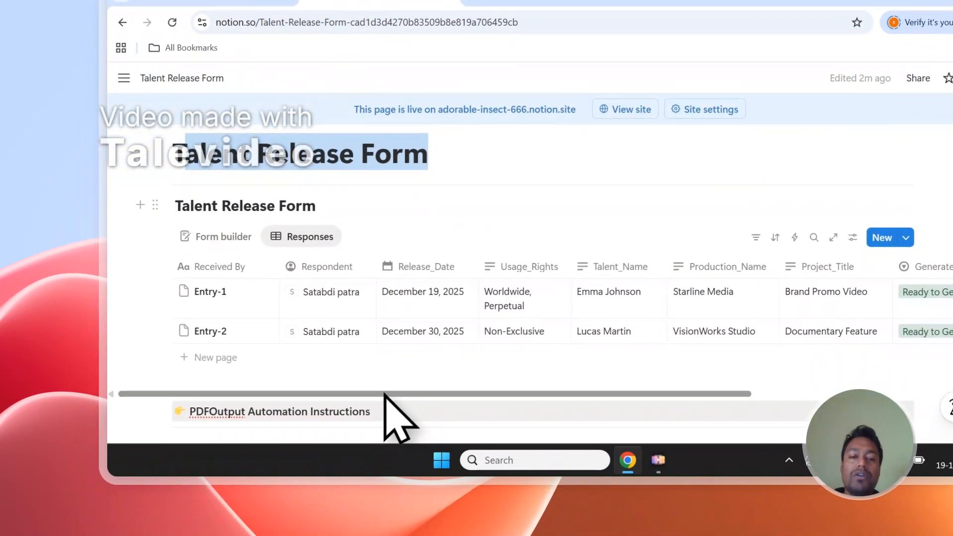
{"action": "left_click_drag", "start_coordinate": [385, 394], "coordinate": [614, 392]}
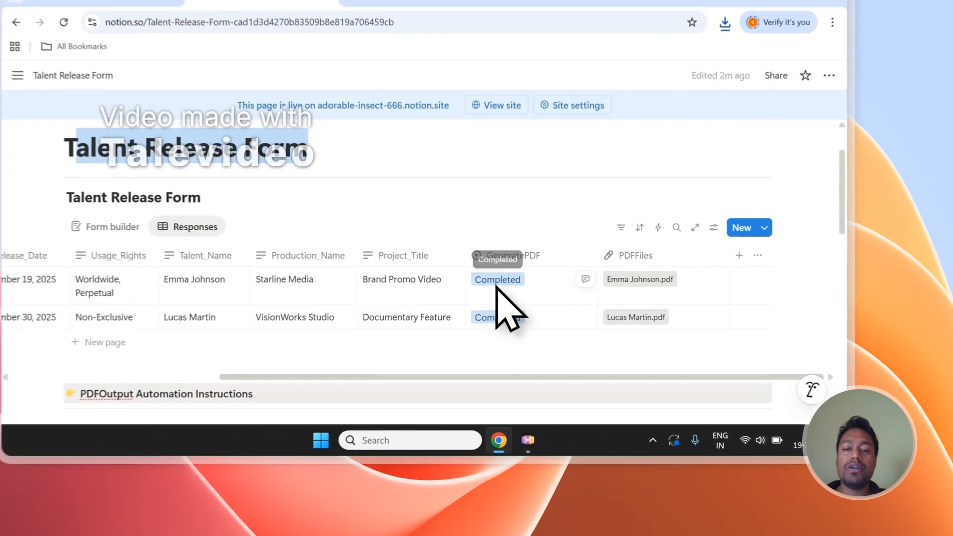
{"action": "left_click", "coordinate": [540, 325]}
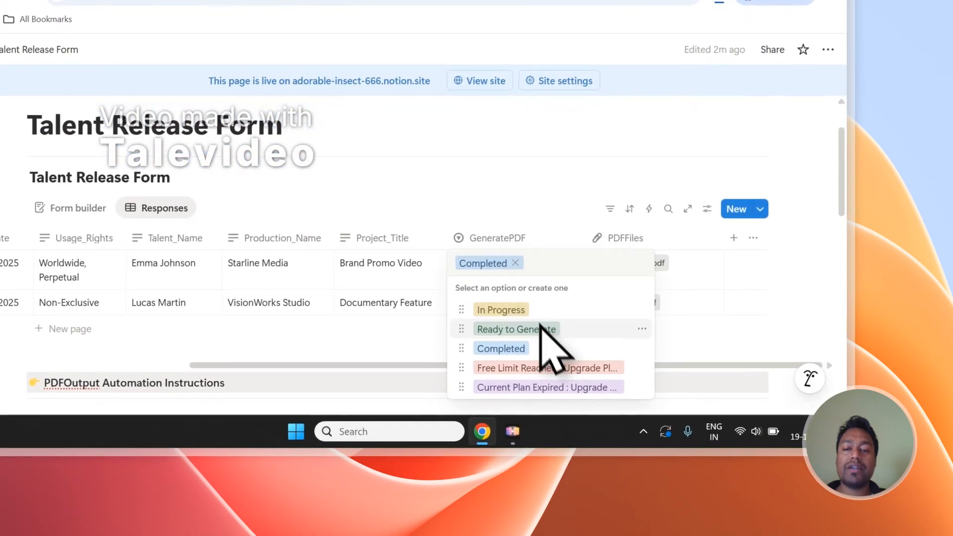
{"action": "key", "text": "Escape"}
{"action": "left_click", "coordinate": [529, 308]}
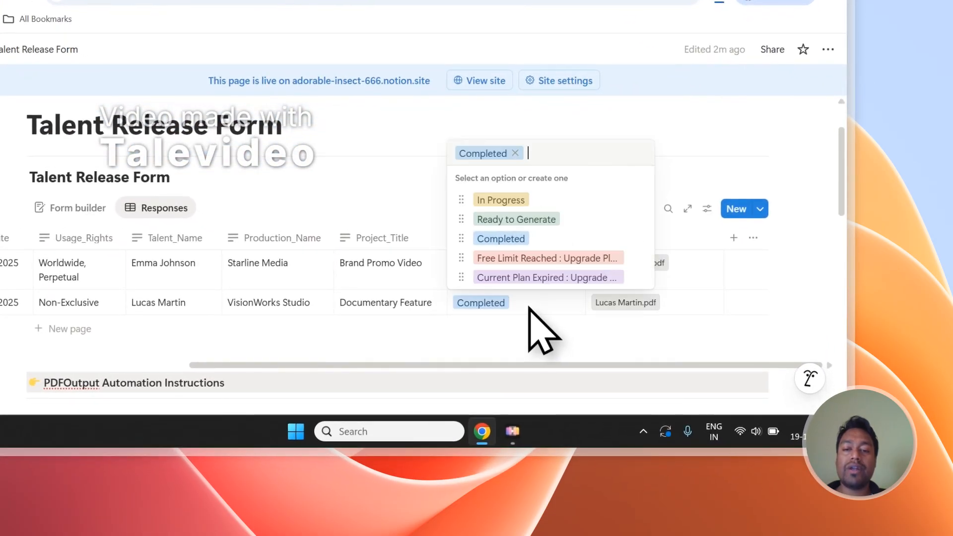
{"action": "key", "text": "Escape"}
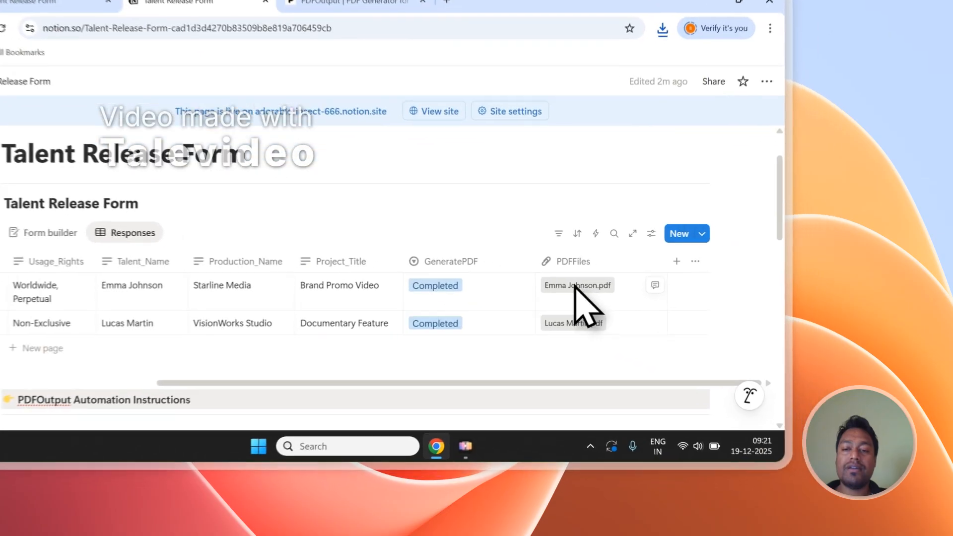
Open the generated PDFs of Entry-1 and Entry-2 from the PDFFiles column and examine their filled-in placeholders.
{"action": "left_click", "coordinate": [663, 322]}
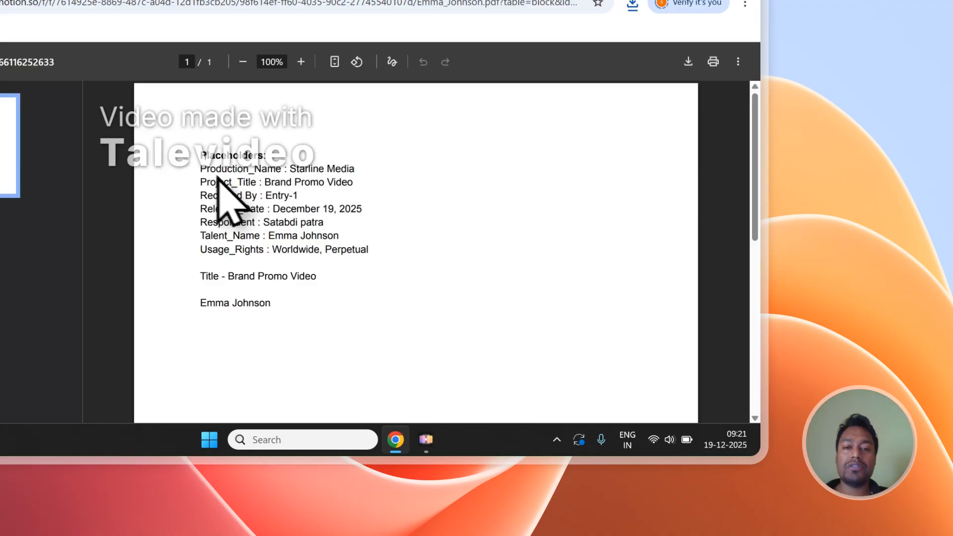
{"action": "left_click_drag", "start_coordinate": [209, 170], "coordinate": [293, 296]}
{"action": "left_click", "coordinate": [302, 280]}
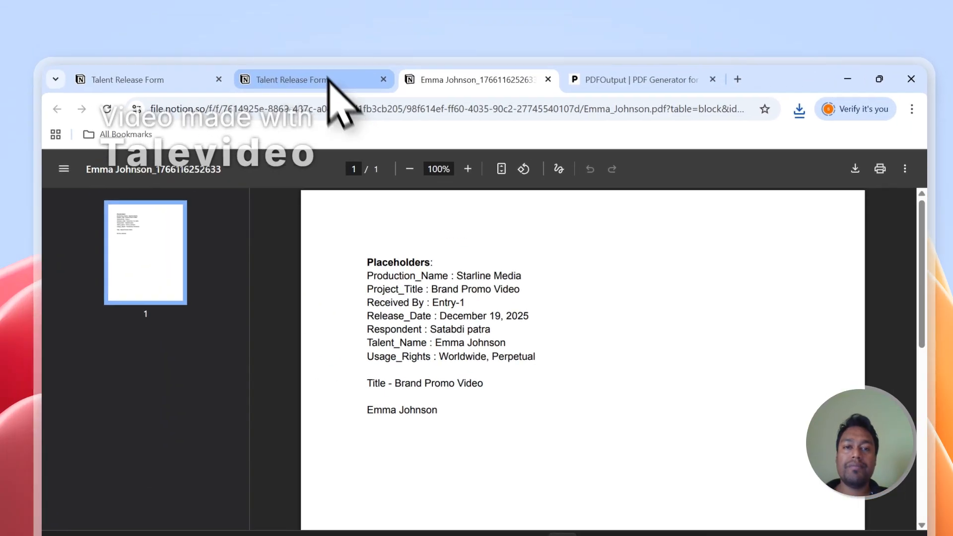
{"action": "left_click", "coordinate": [331, 85]}
{"action": "left_click", "coordinate": [575, 340]}
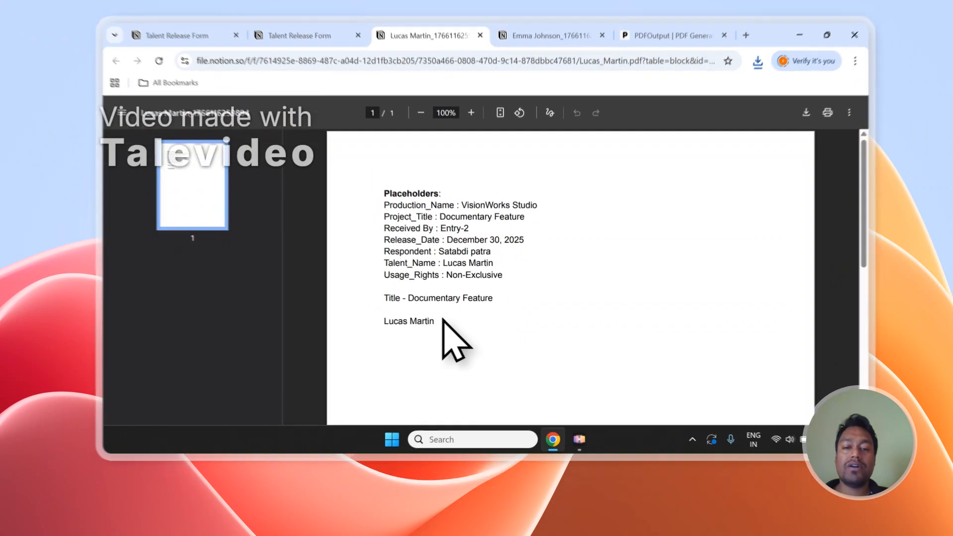
{"action": "left_click_drag", "start_coordinate": [425, 346], "coordinate": [390, 224]}
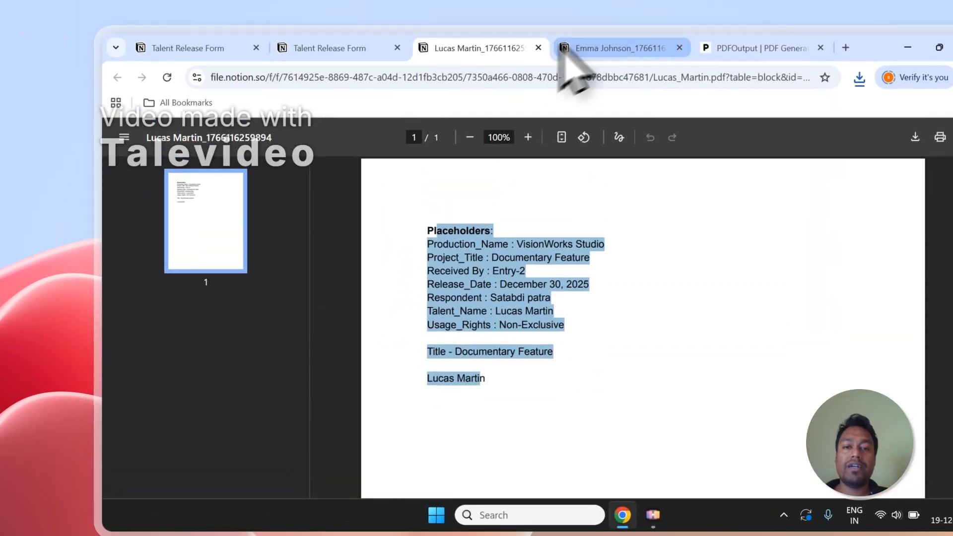
Compare the filled-in values of the Entry-1 and Entry-2 PDFs and close both documents.
{"action": "left_click", "coordinate": [571, 49]}
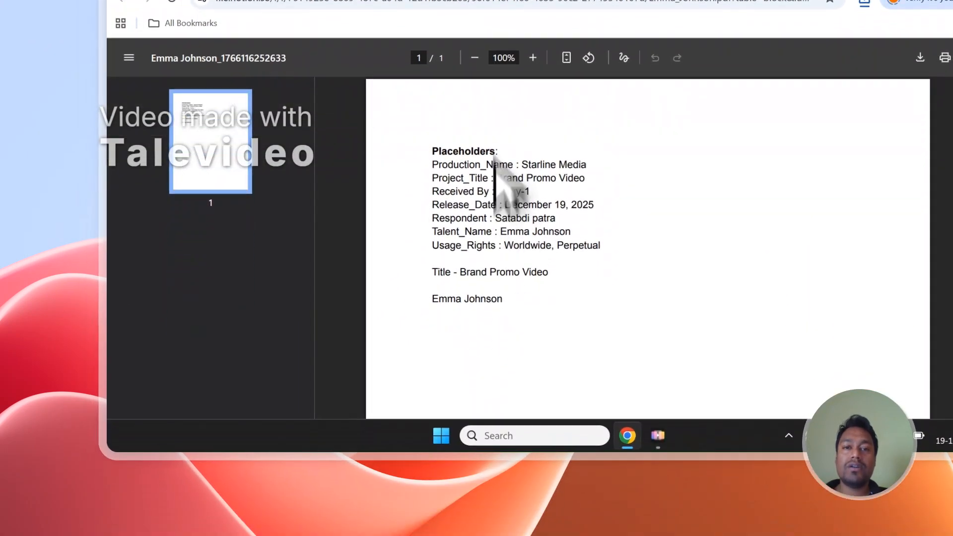
{"action": "left_click", "coordinate": [469, 49]}
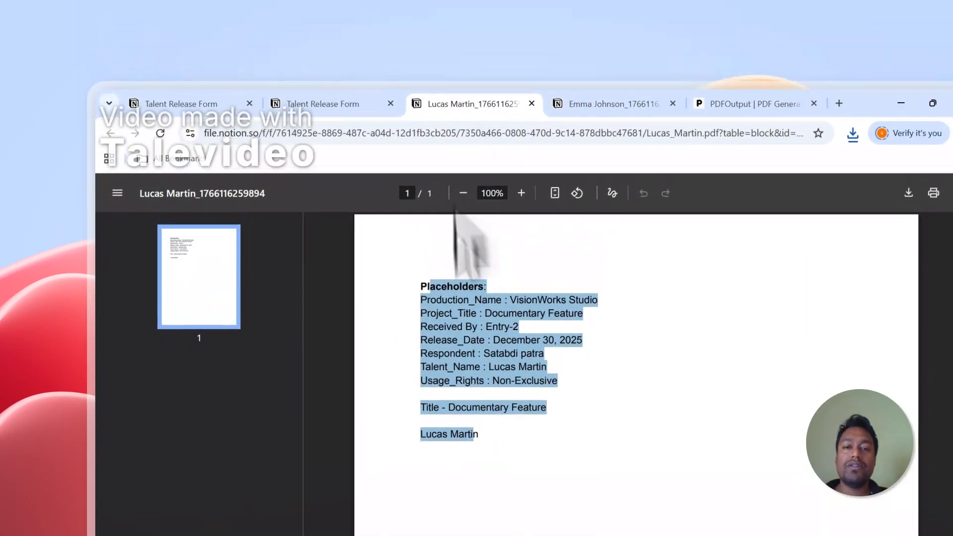
{"action": "left_click", "coordinate": [476, 350]}
{"action": "left_click", "coordinate": [589, 99]}
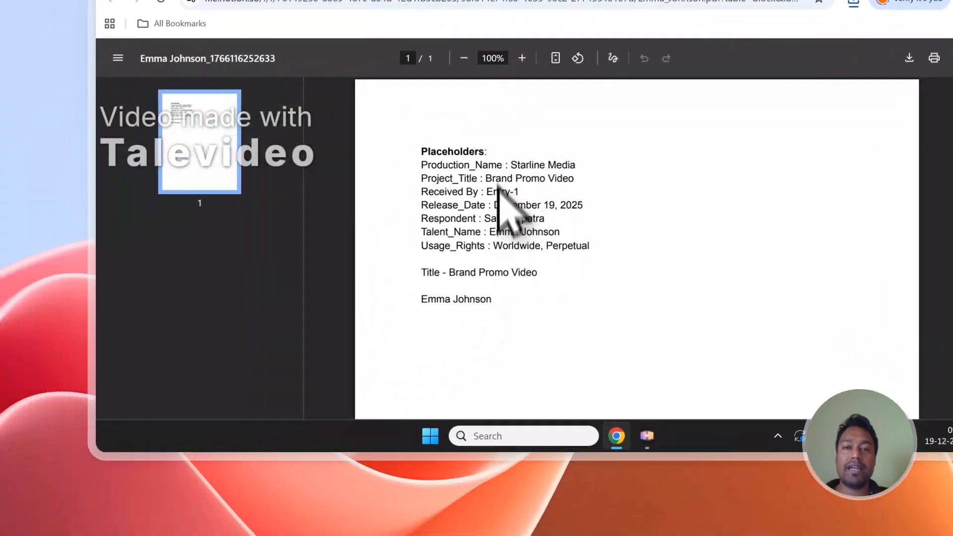
{"action": "left_click", "coordinate": [437, 97]}
{"action": "left_click", "coordinate": [494, 93]}
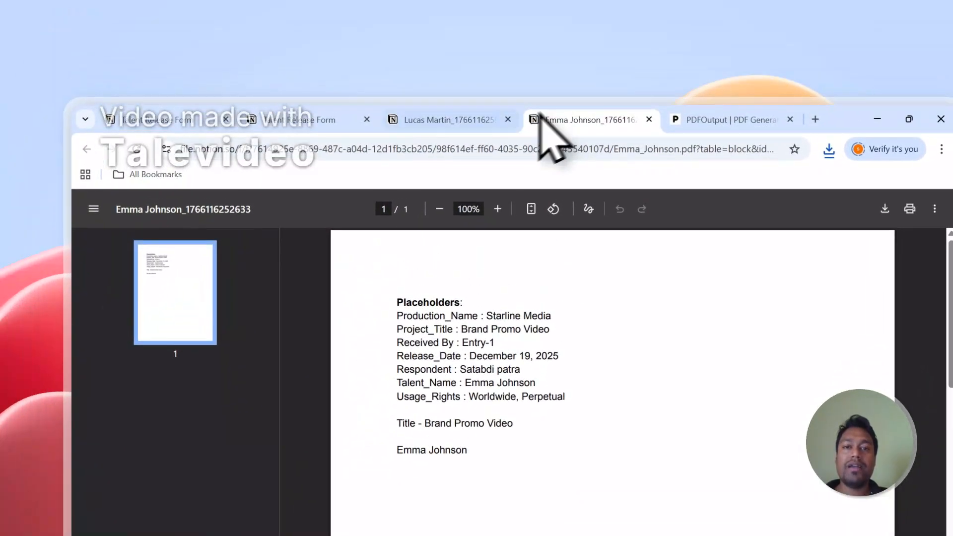
{"action": "left_click", "coordinate": [497, 120]}
{"action": "left_click", "coordinate": [508, 119]}
{"action": "left_click", "coordinate": [507, 121]}
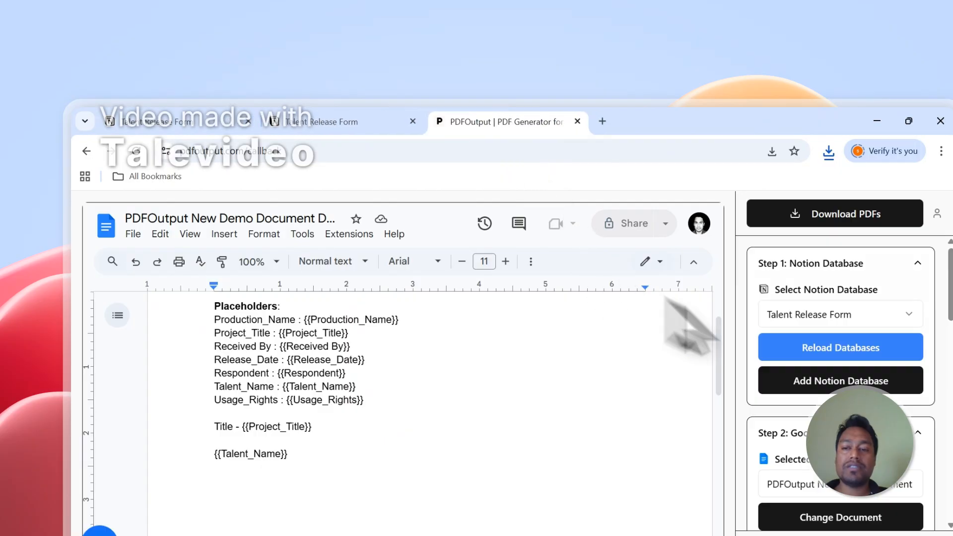
Set up the Notion automation for PDF generation and review the selected database, Google document and PDF file name.
{"action": "scroll", "coordinate": [834, 497], "scroll_direction": "down", "scroll_amount": 3}
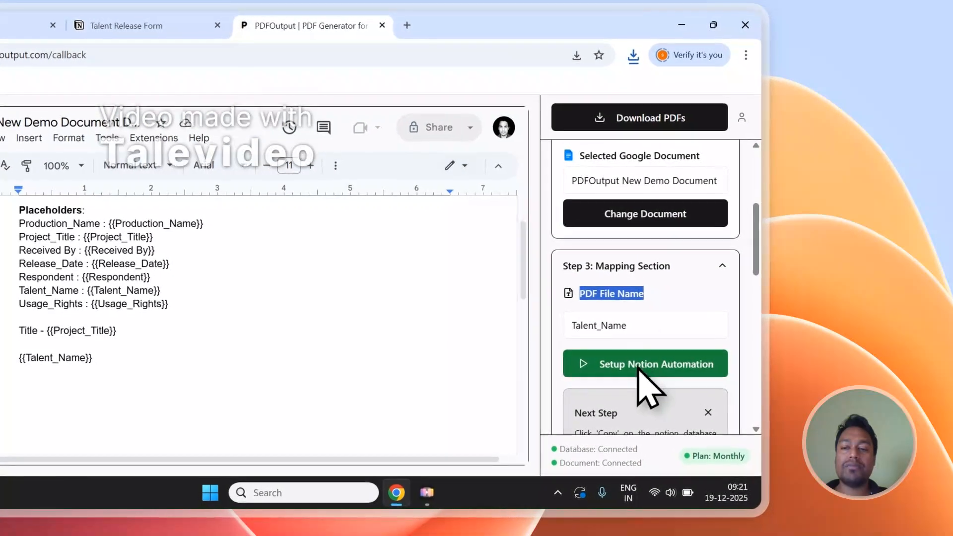
{"action": "left_click", "coordinate": [639, 366]}
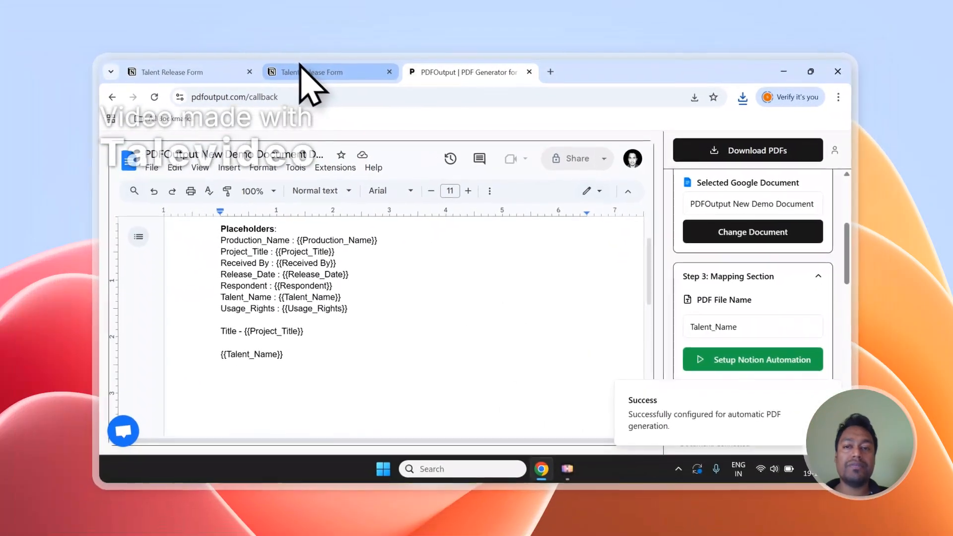
{"action": "scroll", "coordinate": [757, 266], "scroll_direction": "up", "scroll_amount": 4}
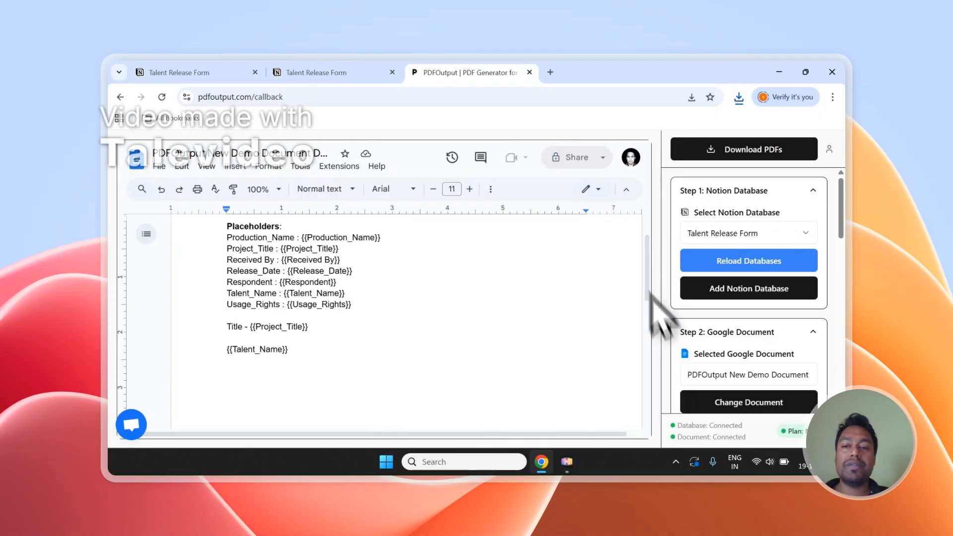
{"action": "scroll", "coordinate": [760, 305], "scroll_direction": "down", "scroll_amount": 1}
{"action": "scroll", "coordinate": [766, 296], "scroll_direction": "up", "scroll_amount": 1}
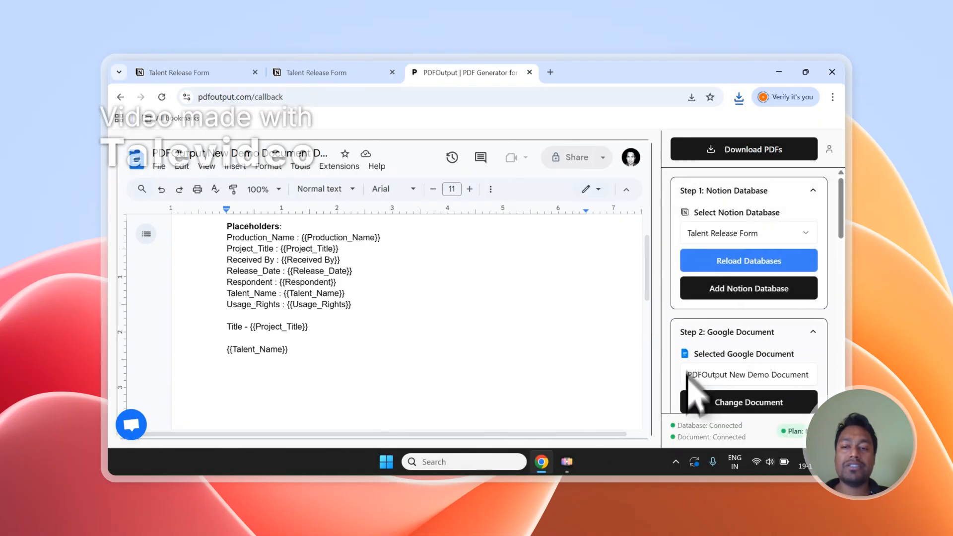
{"action": "scroll", "coordinate": [715, 252], "scroll_direction": "down", "scroll_amount": 2}
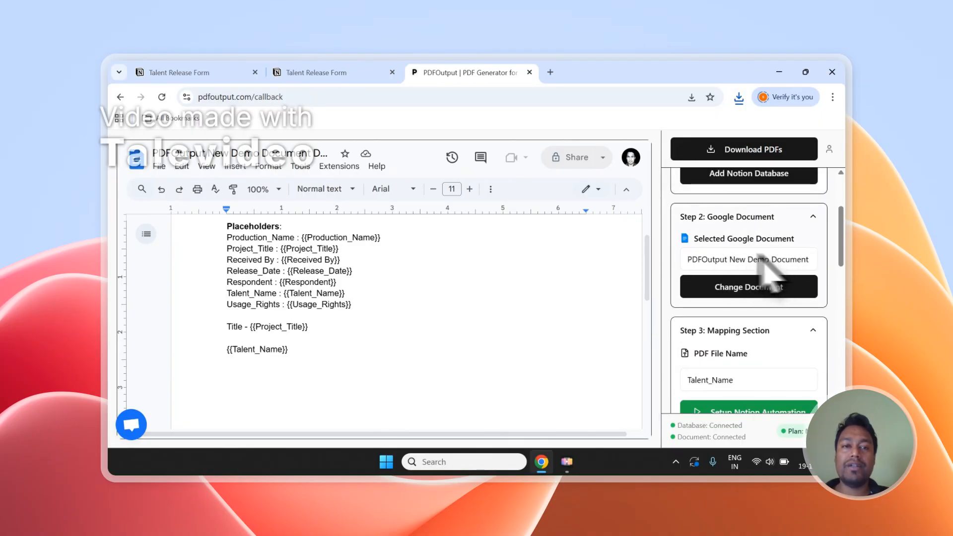
{"action": "scroll", "coordinate": [736, 332], "scroll_direction": "down", "scroll_amount": 2}
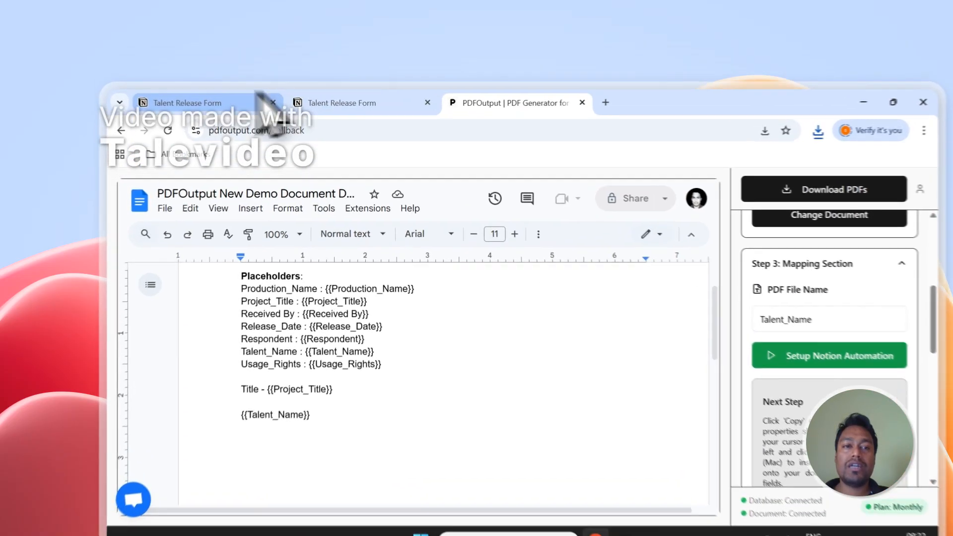
Check the public form, add an empty entry to the Notion responses table and set its GeneratePDF status to Ready to Generate.
{"action": "left_click", "coordinate": [208, 72]}
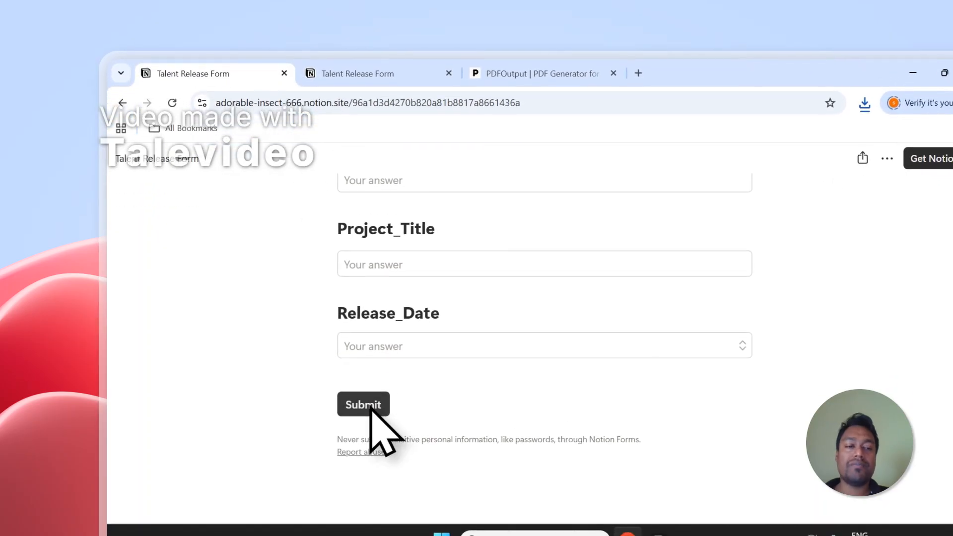
{"action": "left_click", "coordinate": [373, 73]}
{"action": "left_click", "coordinate": [193, 440]}
{"action": "left_click", "coordinate": [893, 445]}
{"action": "left_click", "coordinate": [906, 445]}
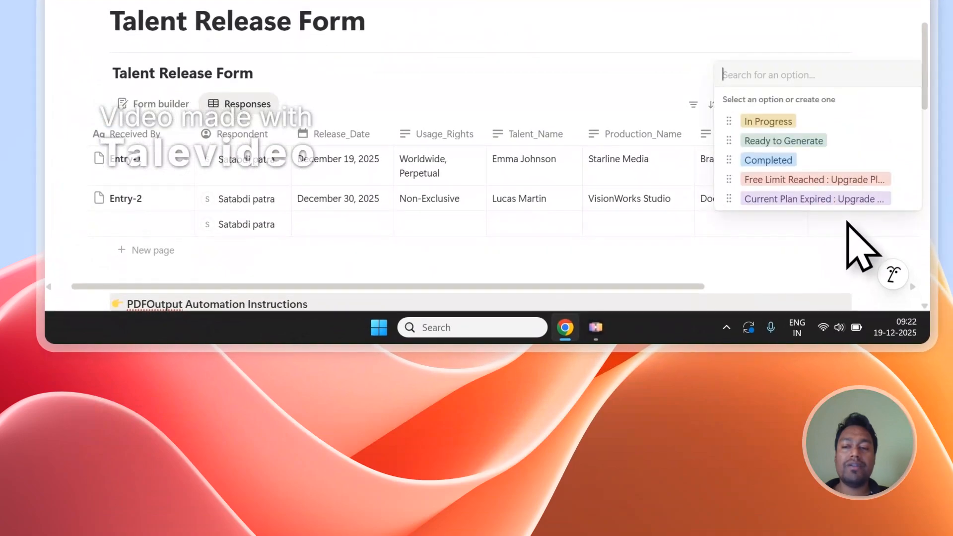
{"action": "left_click", "coordinate": [784, 140]}
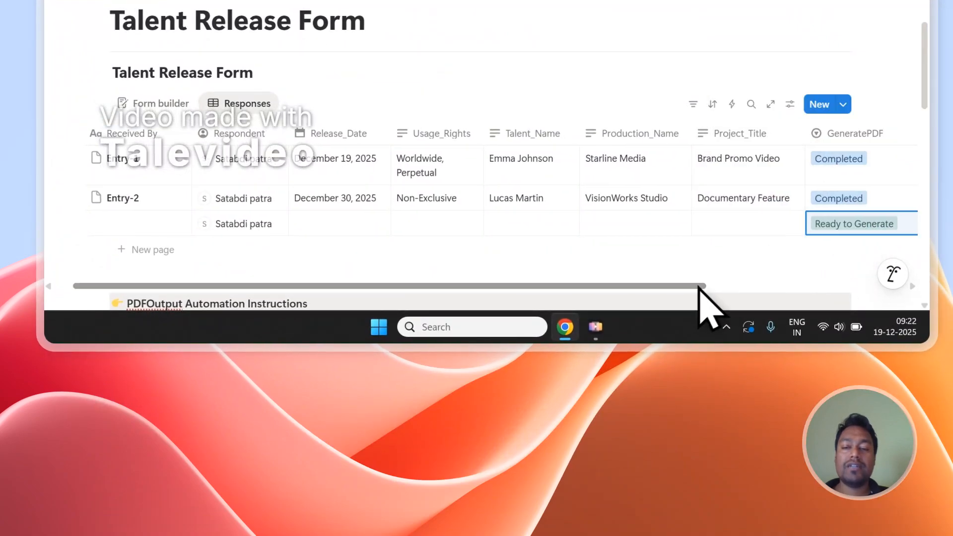
{"action": "left_click_drag", "start_coordinate": [701, 287], "coordinate": [894, 287]}
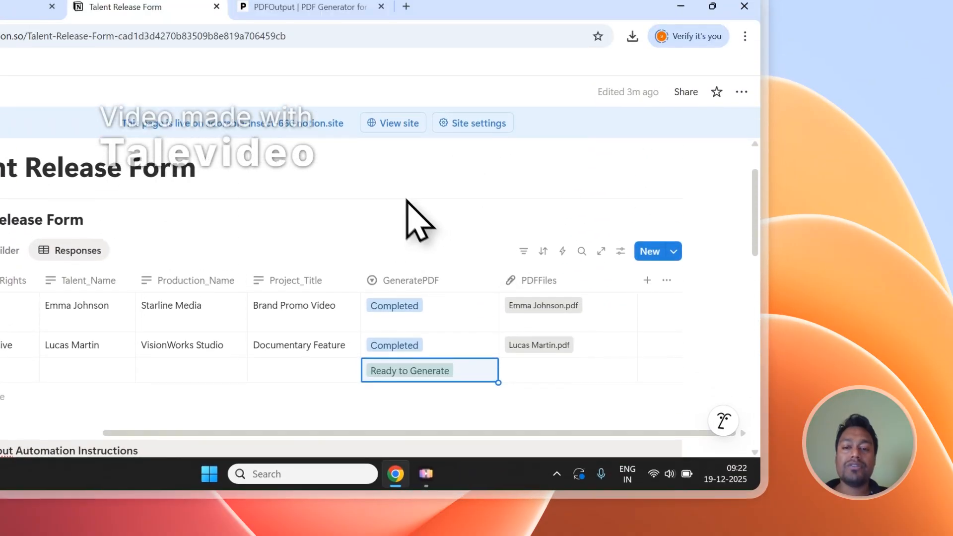
Review the Notion responses, the public Talent Release Form and the database and document selections in PDFOutput.
{"action": "left_click", "coordinate": [407, 52]}
{"action": "scroll", "coordinate": [407, 67], "scroll_direction": "down", "scroll_amount": 1}
{"action": "scroll", "coordinate": [406, 70], "scroll_direction": "up", "scroll_amount": 1}
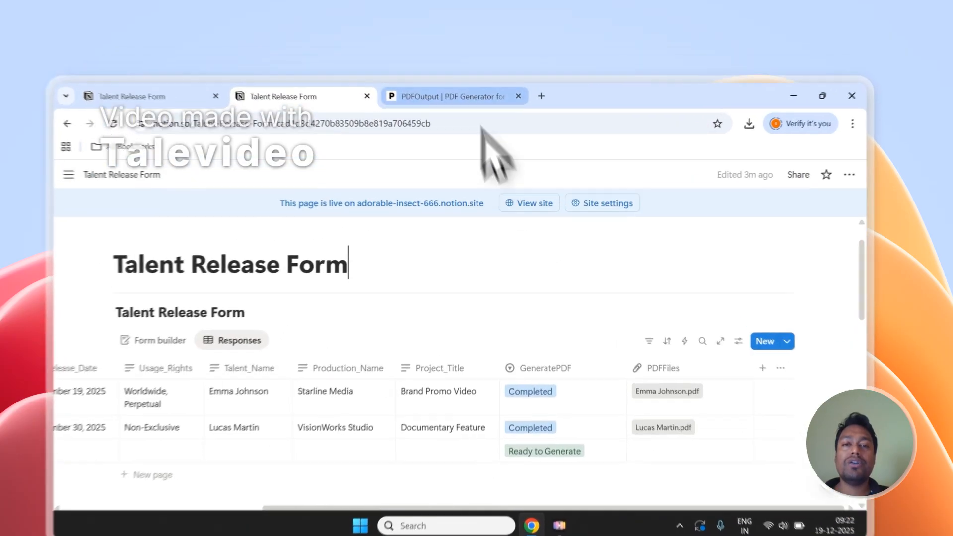
{"action": "left_click", "coordinate": [491, 74]}
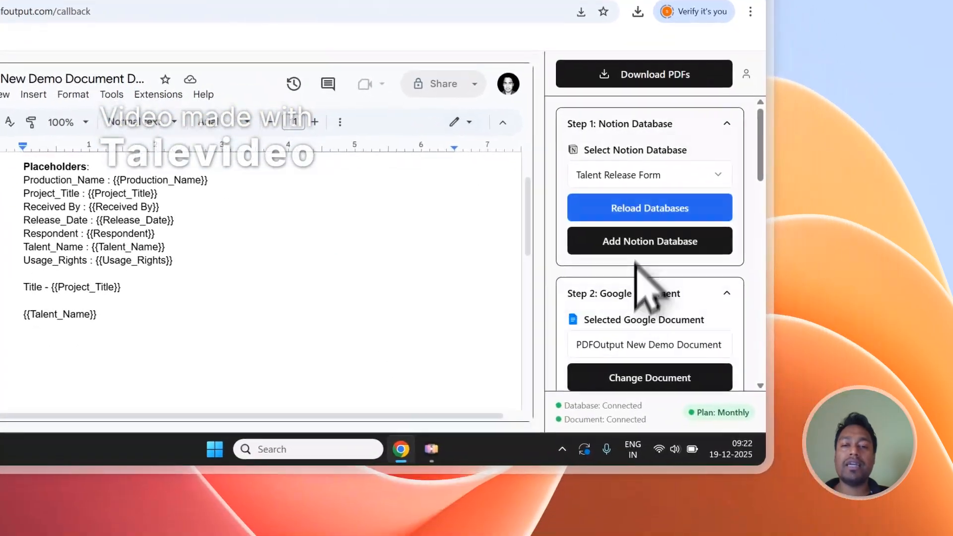
{"action": "scroll", "coordinate": [745, 245], "scroll_direction": "down", "scroll_amount": 2}
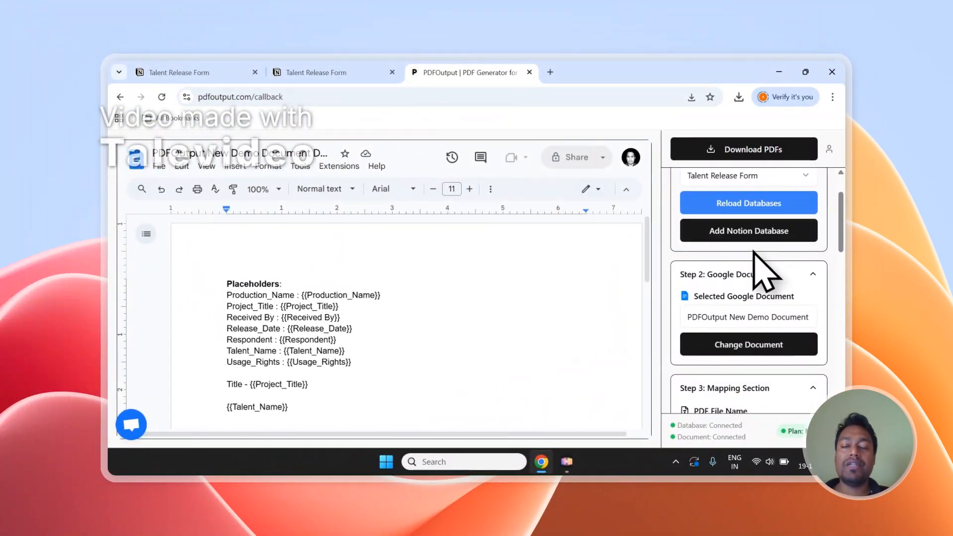
{"action": "left_click", "coordinate": [338, 73]}
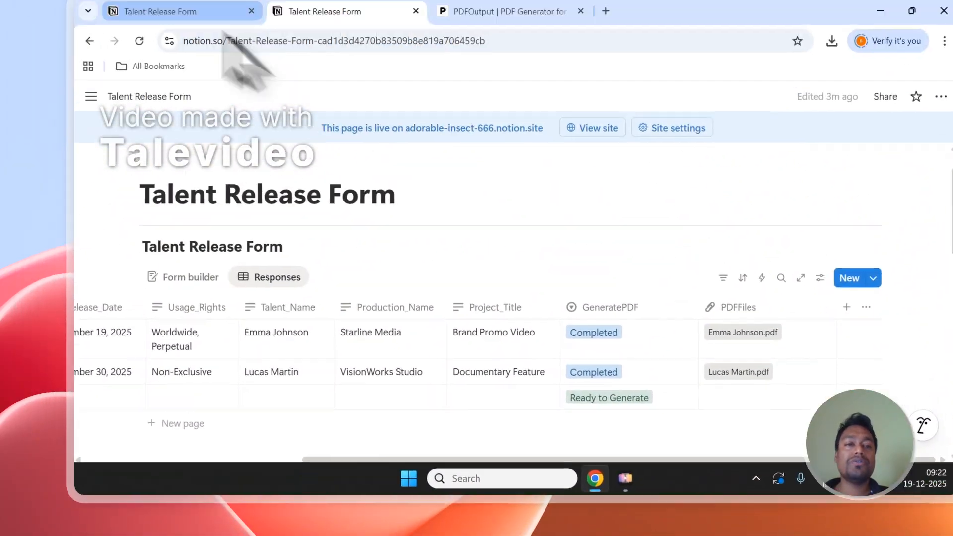
{"action": "left_click", "coordinate": [188, 105]}
{"action": "left_click", "coordinate": [328, 118]}
{"action": "left_click", "coordinate": [531, 121]}
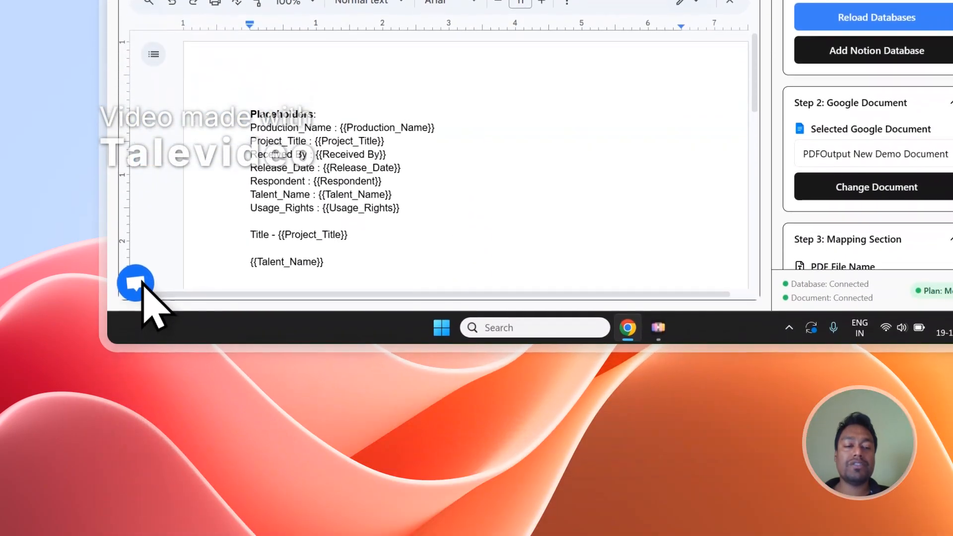
Examine PDFOutput's support chat and its contact page with the message form, and return to the Notion responses table.
{"action": "left_click", "coordinate": [137, 283]}
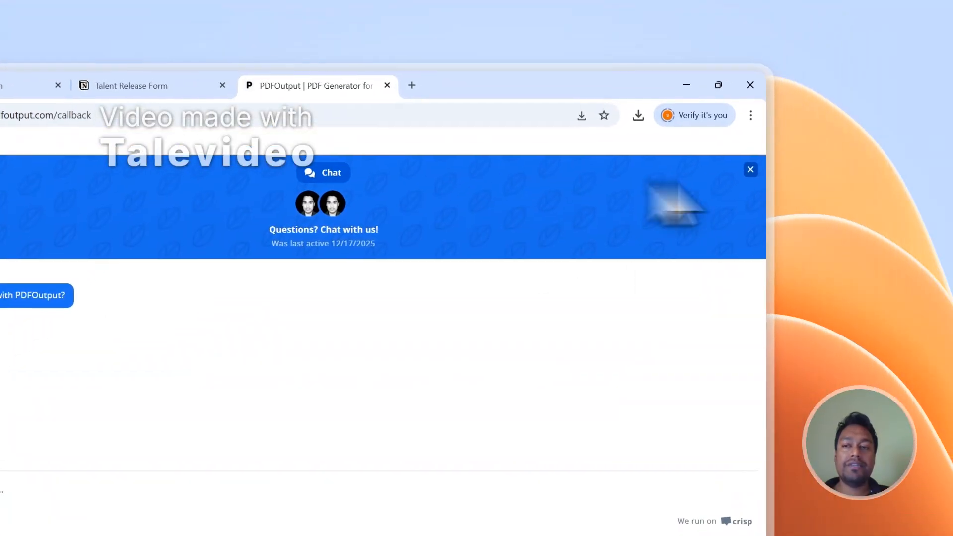
{"action": "left_click", "coordinate": [751, 169]}
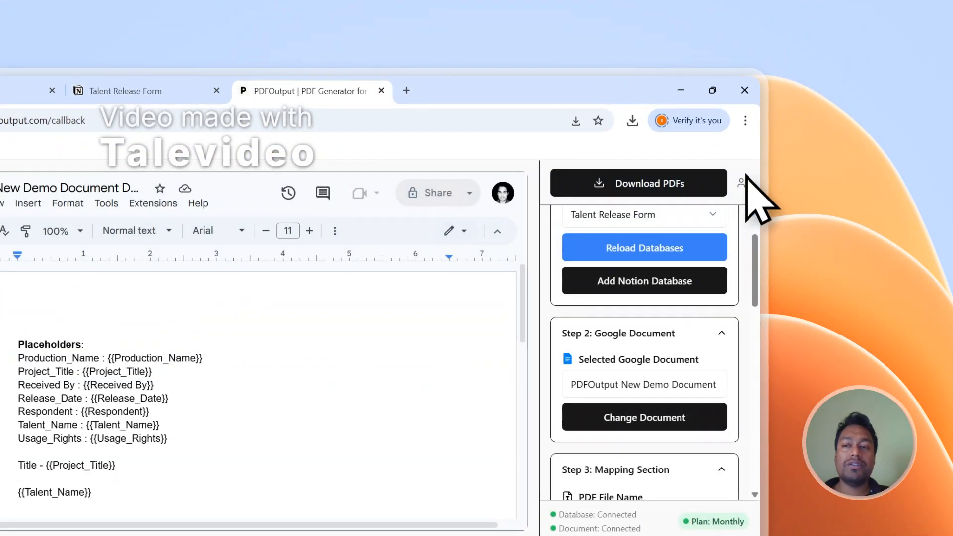
{"action": "left_click", "coordinate": [747, 177]}
{"action": "left_click", "coordinate": [720, 294]}
{"action": "left_click_drag", "start_coordinate": [758, 196], "coordinate": [759, 333]}
{"action": "left_click", "coordinate": [202, 217]}
{"action": "scroll", "coordinate": [230, 202], "scroll_direction": "down", "scroll_amount": 4}
{"action": "scroll", "coordinate": [294, 56], "scroll_direction": "up", "scroll_amount": 3}
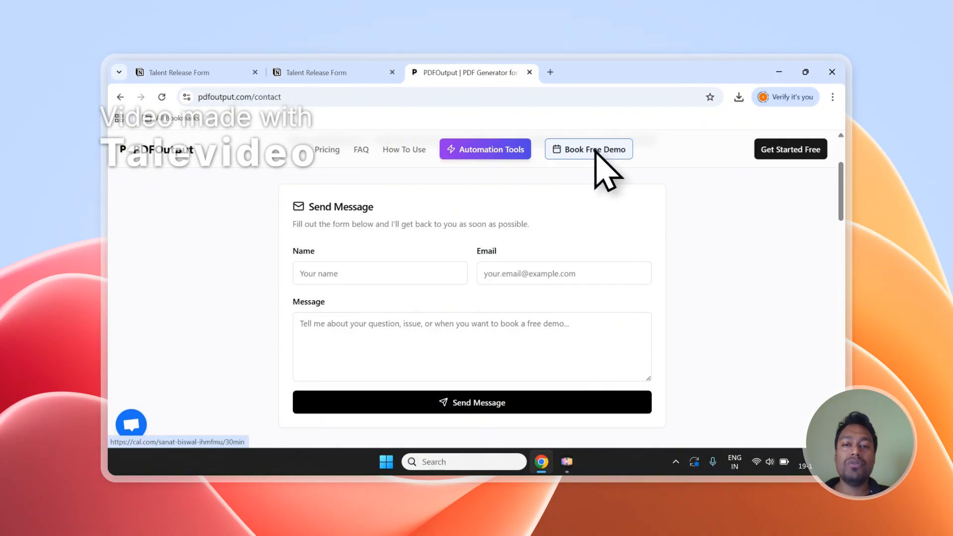
{"action": "left_click", "coordinate": [297, 72]}
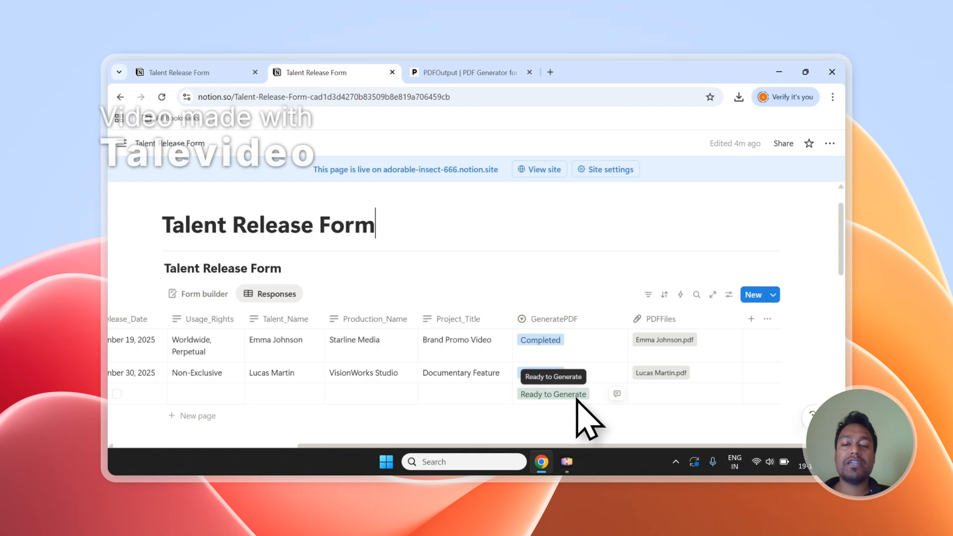
{"action": "scroll", "coordinate": [616, 326], "scroll_direction": "down", "scroll_amount": 1}
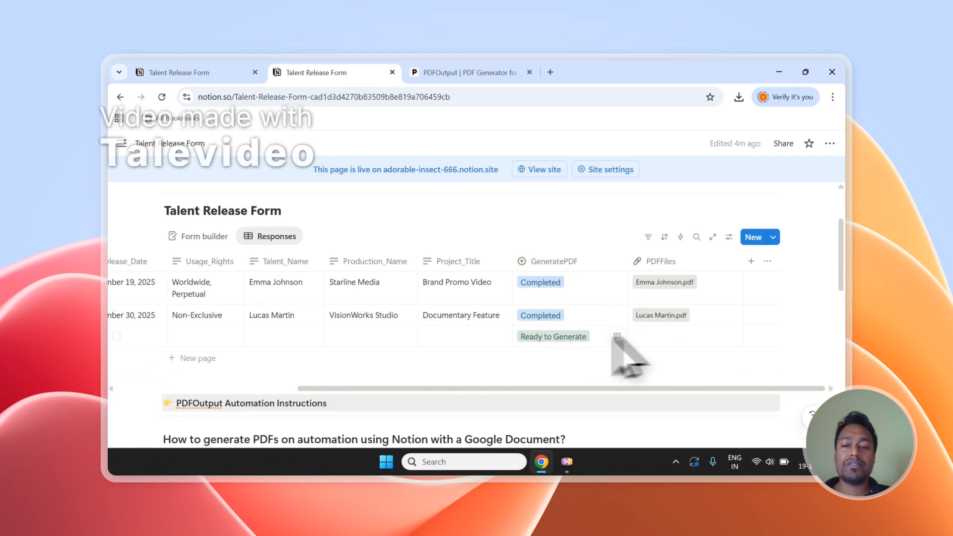